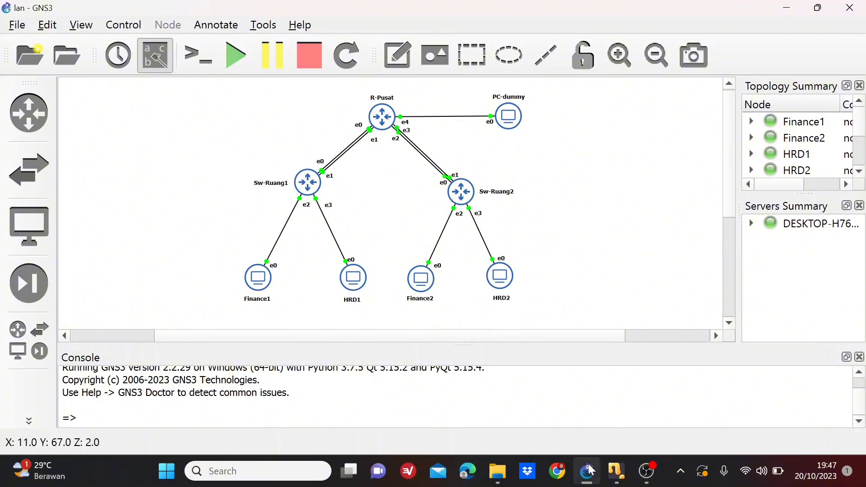
# - Switch to the PC-dummy virtual machine and connect WinBox to the router at 08:00:27:3D:76:32 as admin
pyautogui.moveTo(591, 469)
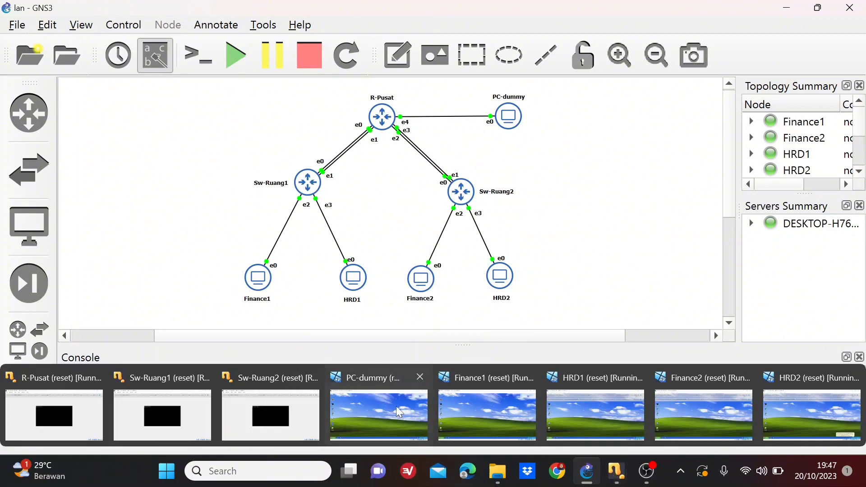
pyautogui.click(383, 406)
pyautogui.click(163, 303)
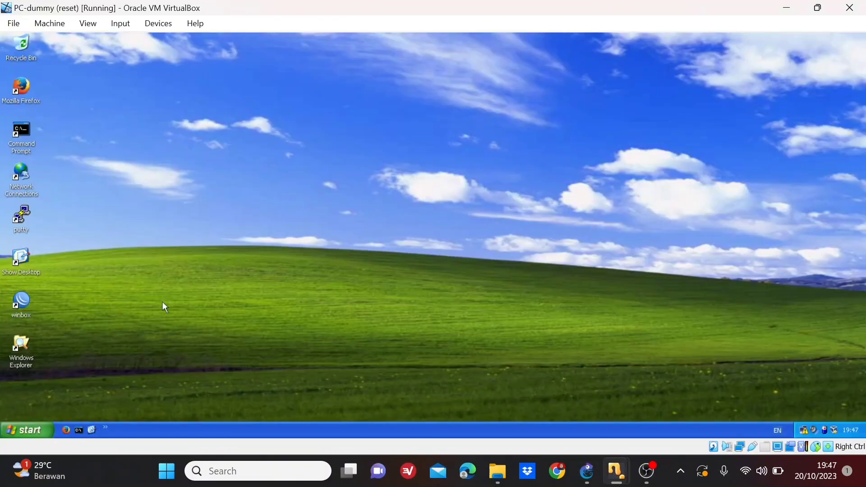
pyautogui.doubleClick(26, 306)
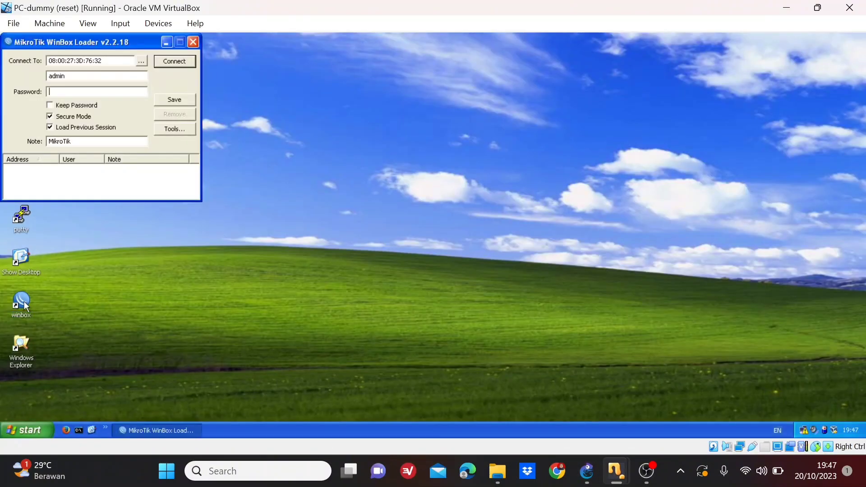
pyautogui.click(164, 63)
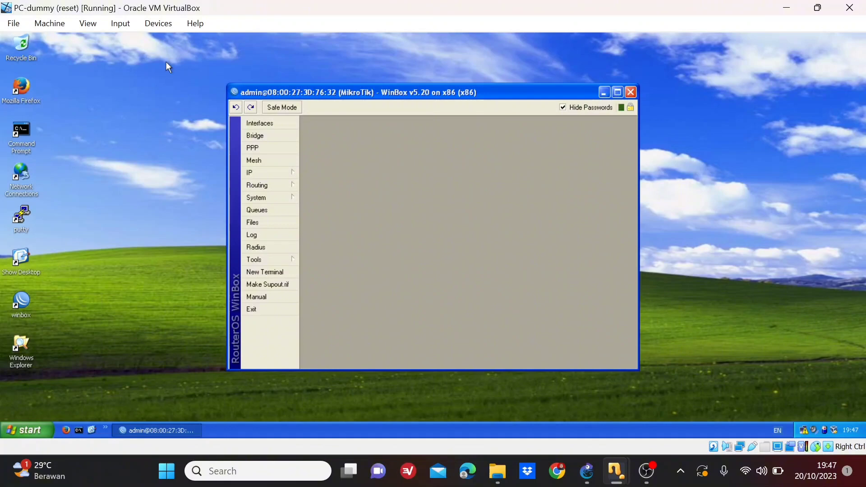
# - Examine the router's bridges, the blank new-bridge form and the bridge port assignments, leaving the form without creating a bridge
pyautogui.click(258, 139)
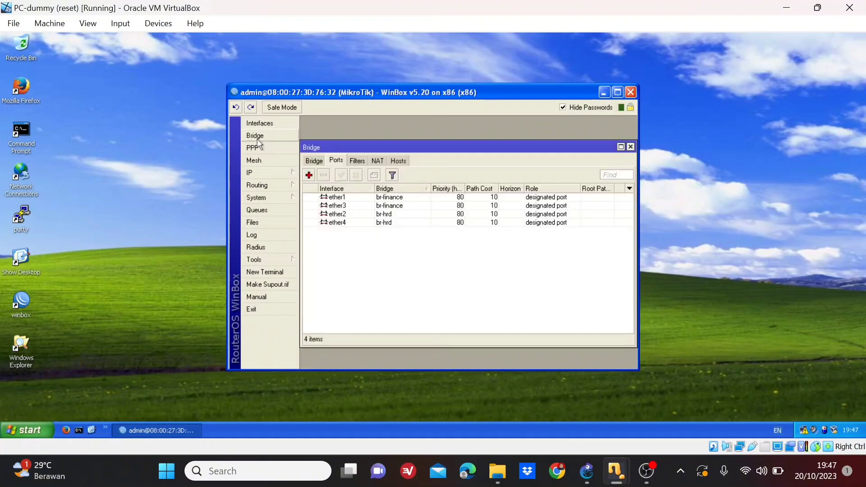
pyautogui.click(315, 162)
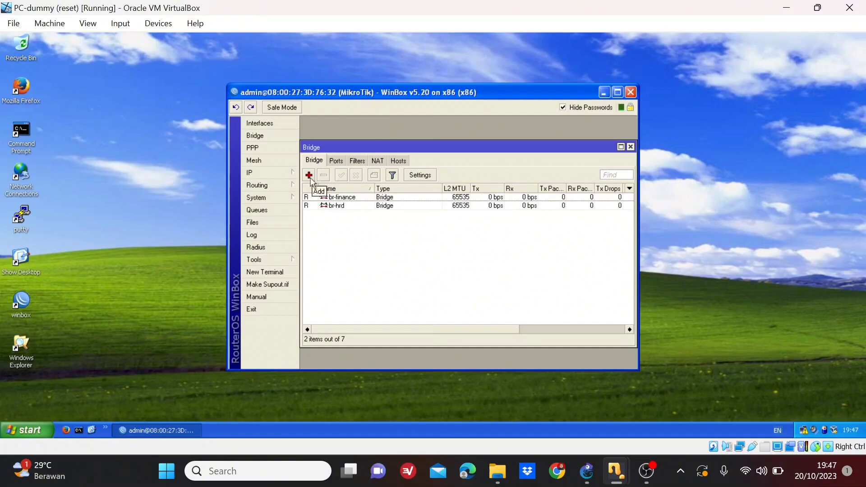
pyautogui.click(309, 176)
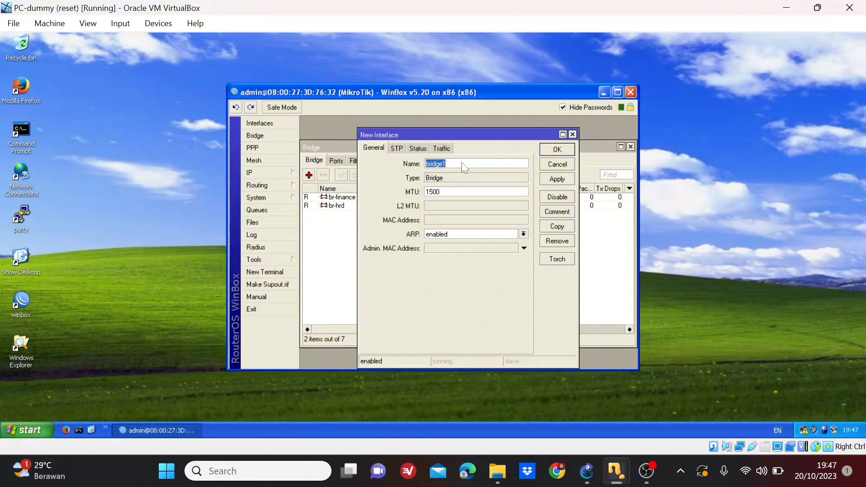
pyautogui.click(572, 135)
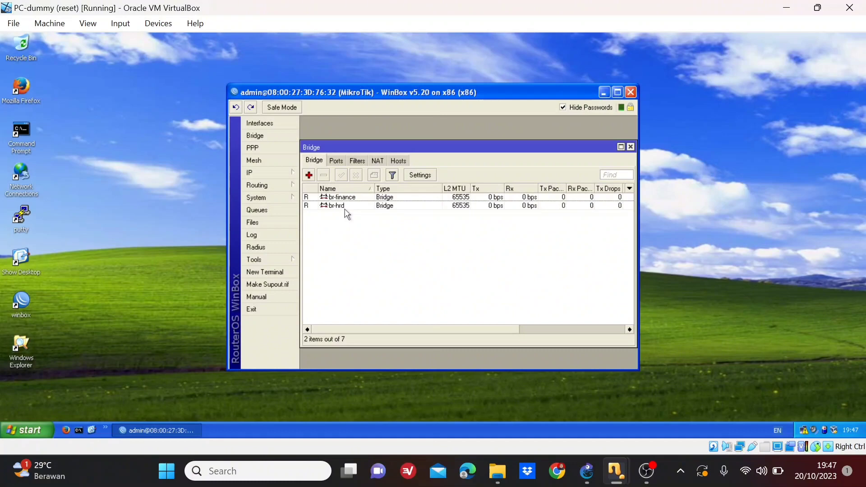
pyautogui.click(337, 161)
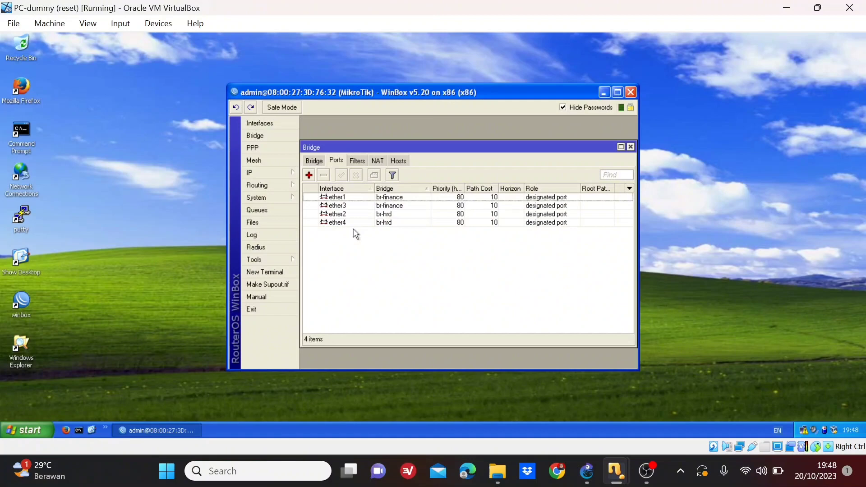
# - Review the router's IP address list and its DHCP server list
pyautogui.click(281, 175)
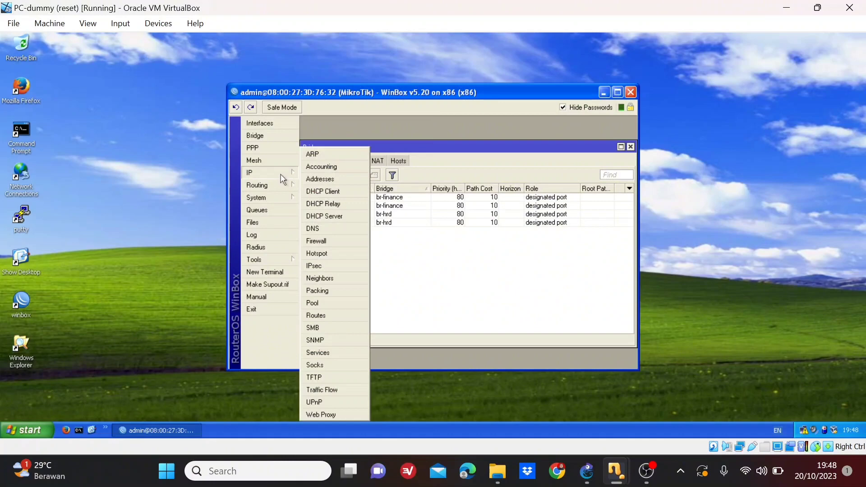
pyautogui.click(319, 180)
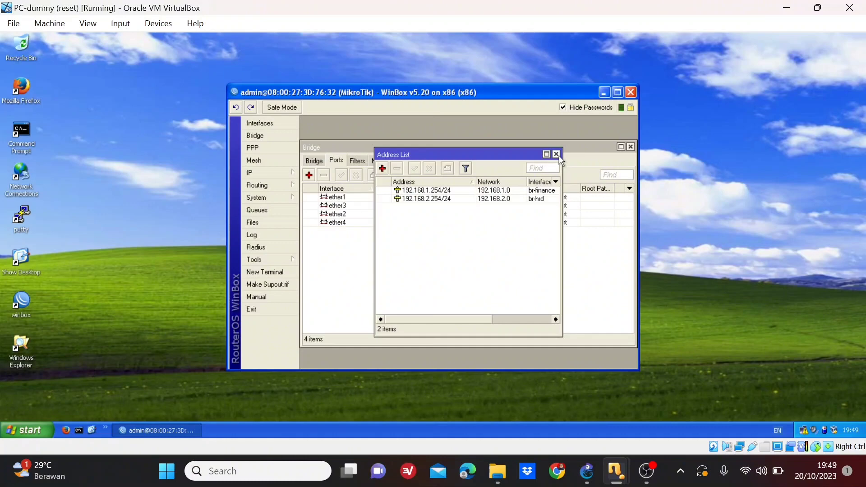
pyautogui.click(292, 175)
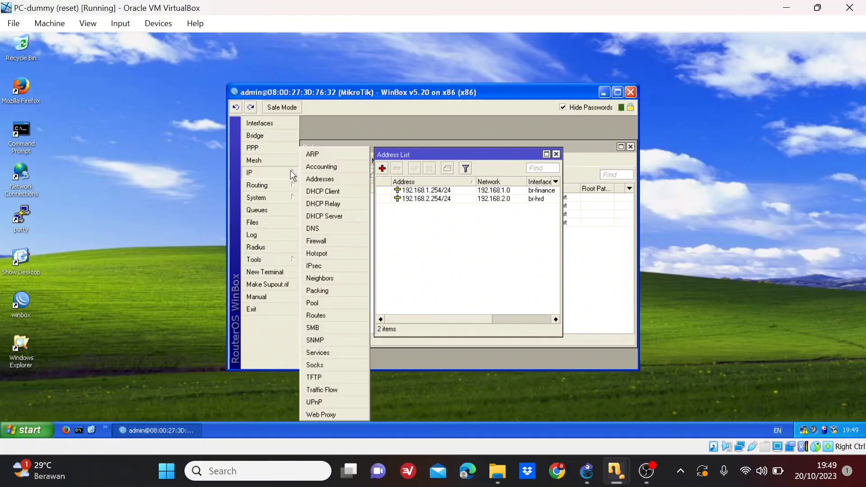
pyautogui.click(324, 217)
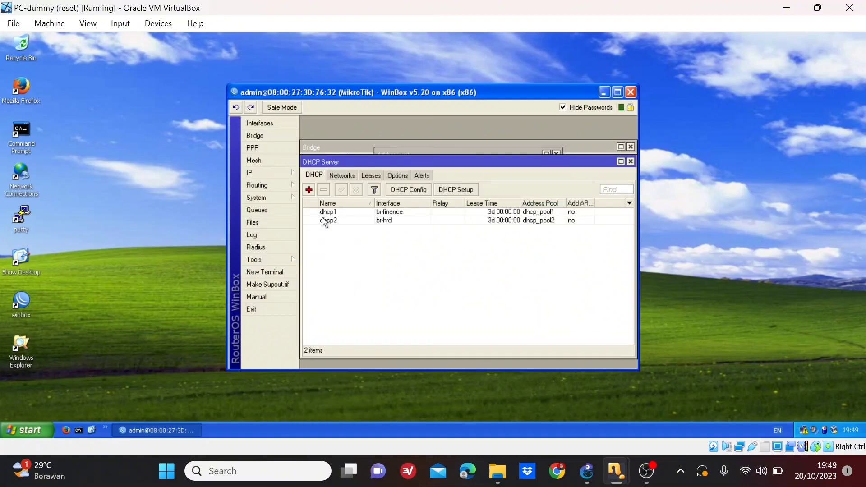
# - Walk through DHCP Setup for br-finance as far as the network gateway, and leave it without applying anything
pyautogui.click(457, 190)
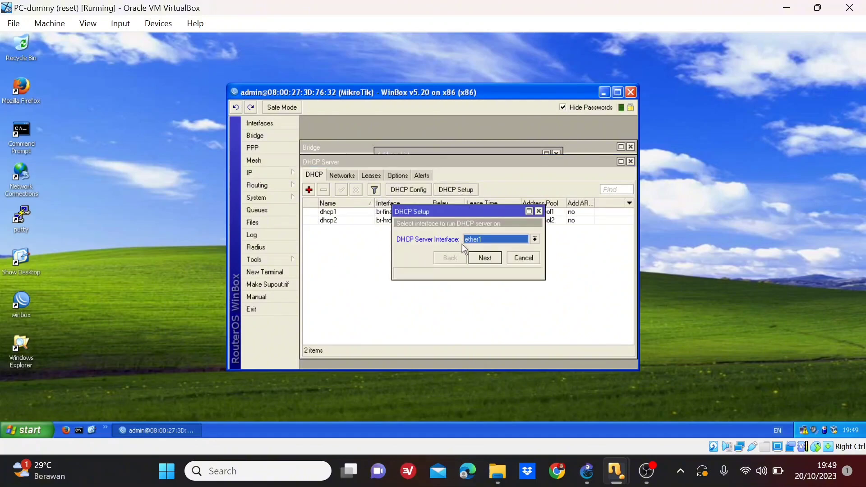
pyautogui.click(534, 239)
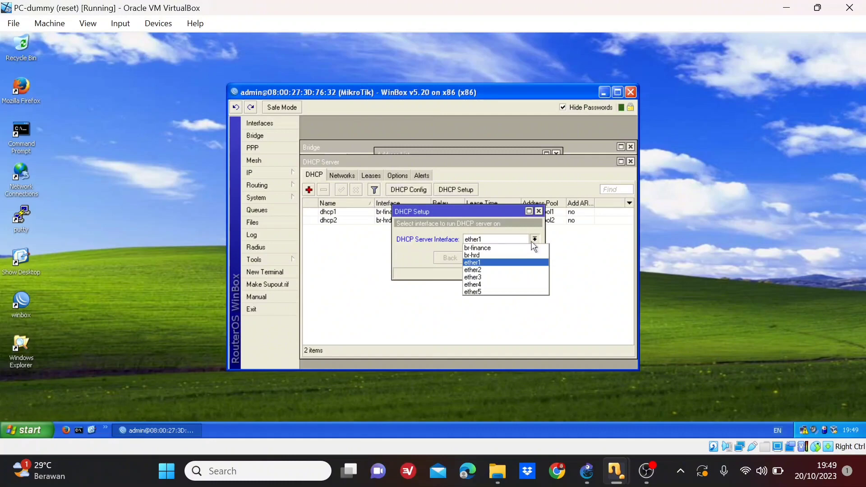
pyautogui.click(500, 249)
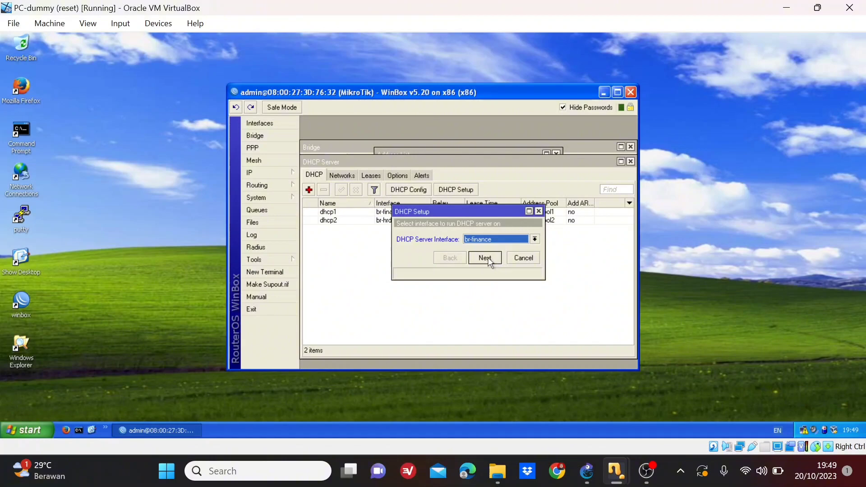
pyautogui.click(485, 258)
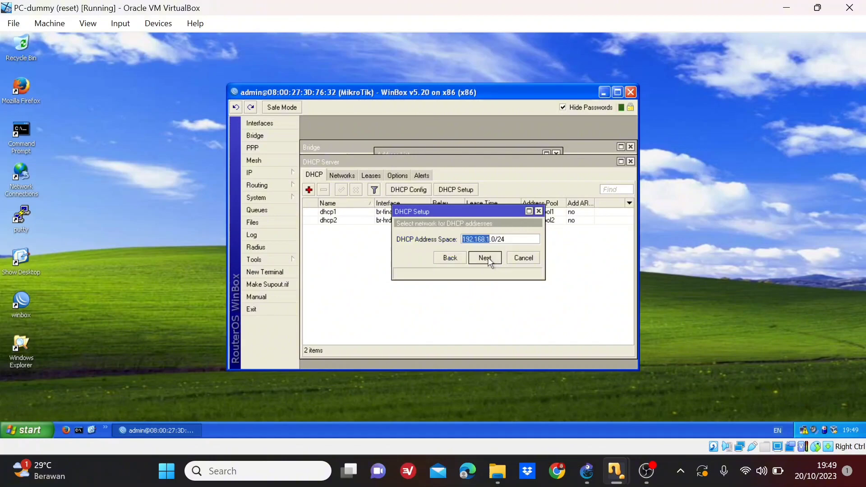
pyautogui.click(485, 258)
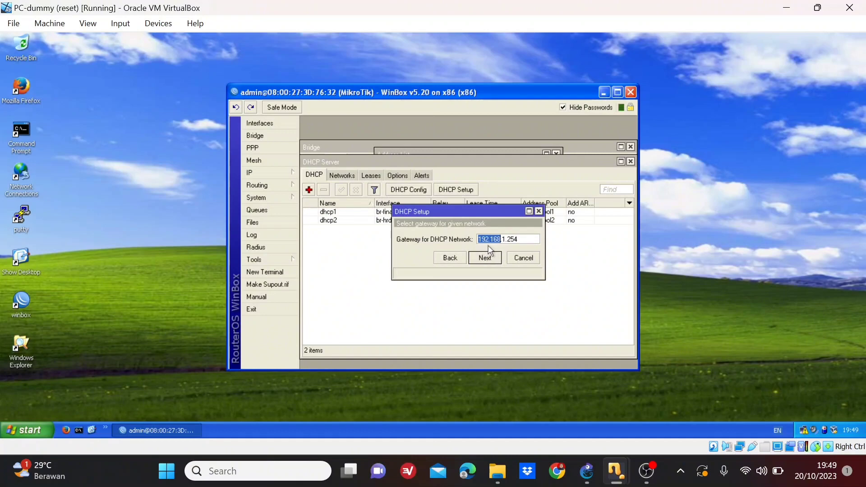
pyautogui.moveTo(493, 242); pyautogui.dragTo(506, 241)
pyautogui.click(539, 212)
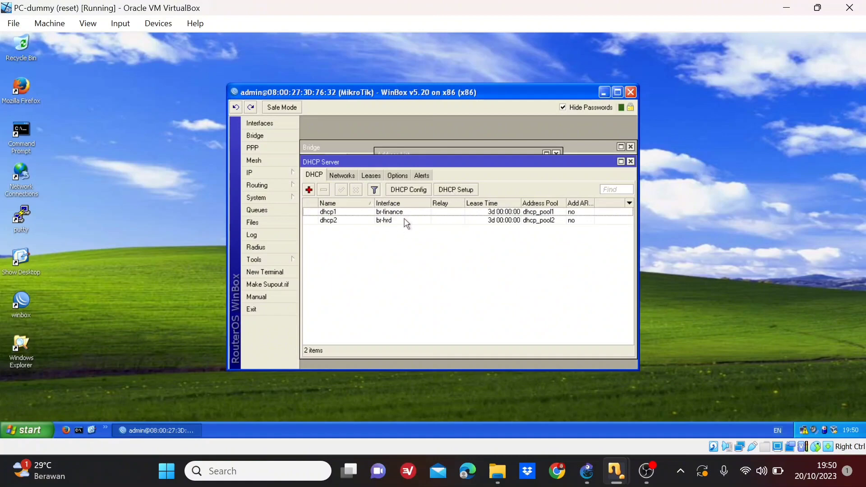
# - Walk through DHCP Setup for br-hrd as far as the network gateway, and leave it without applying anything
pyautogui.click(455, 191)
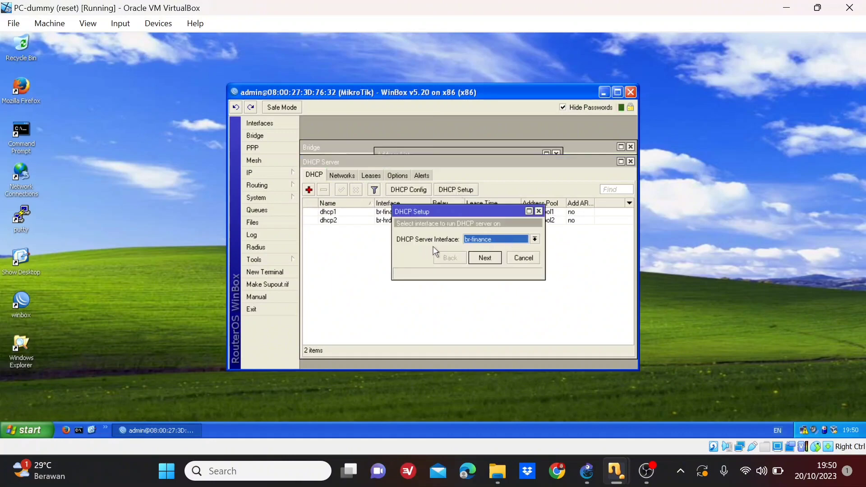
pyautogui.click(533, 239)
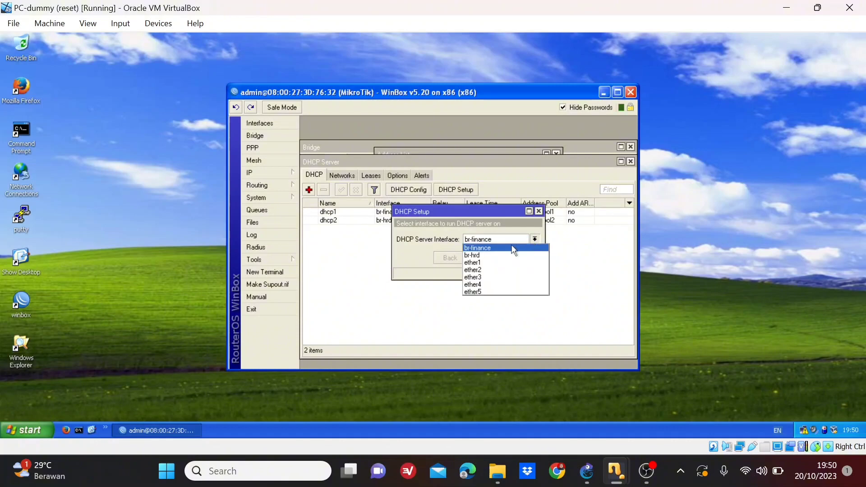
pyautogui.click(483, 256)
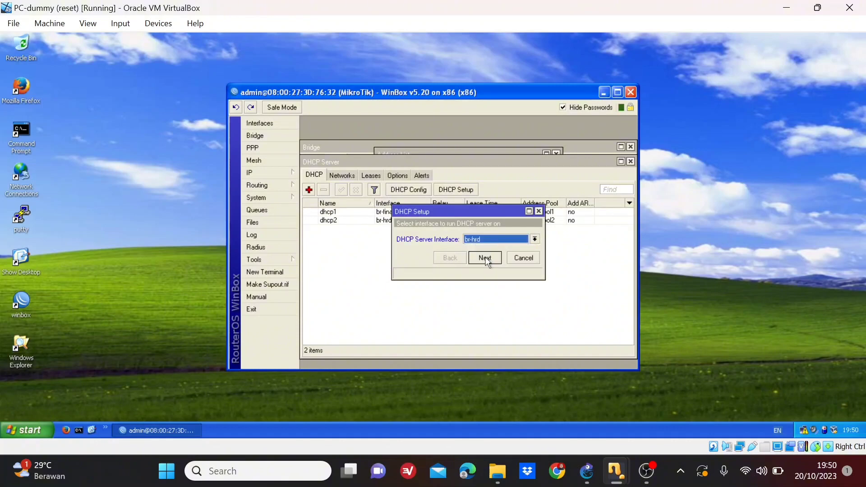
pyautogui.click(485, 259)
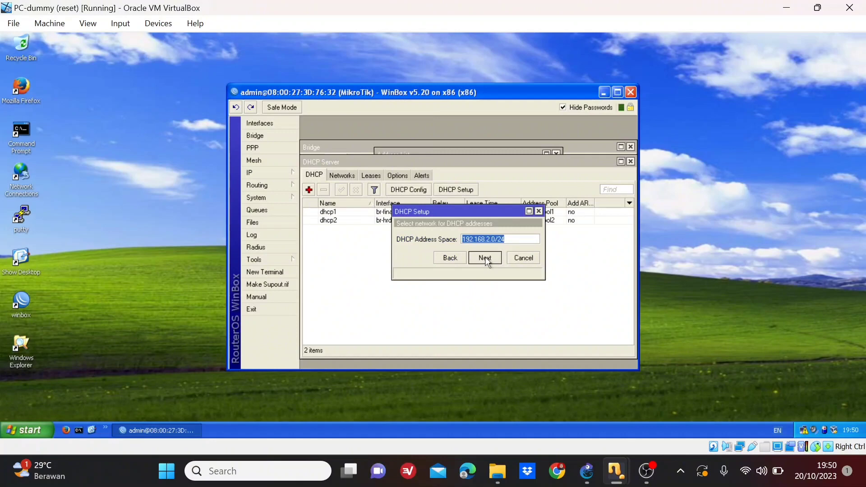
pyautogui.click(485, 259)
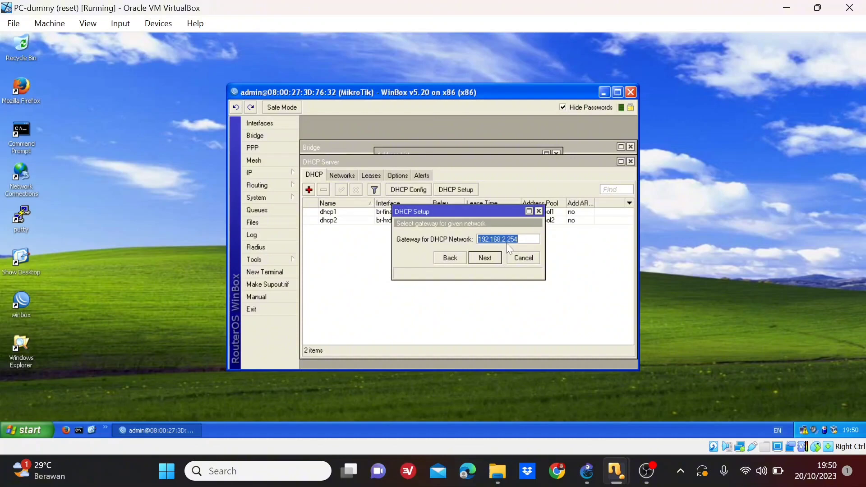
pyautogui.click(539, 211)
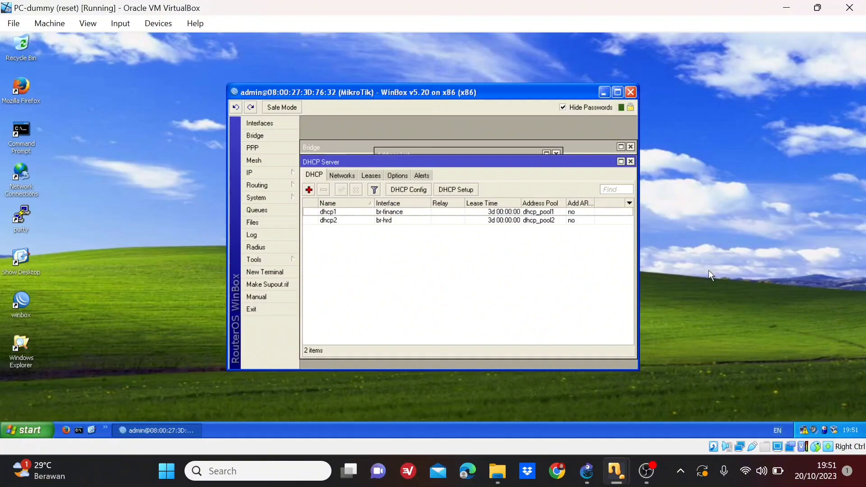
# - On the Finance1 virtual machine, connect WinBox to 08:00:27:CC:69:33 as admin and review its bridge ports sorted by bridge
pyautogui.click(586, 471)
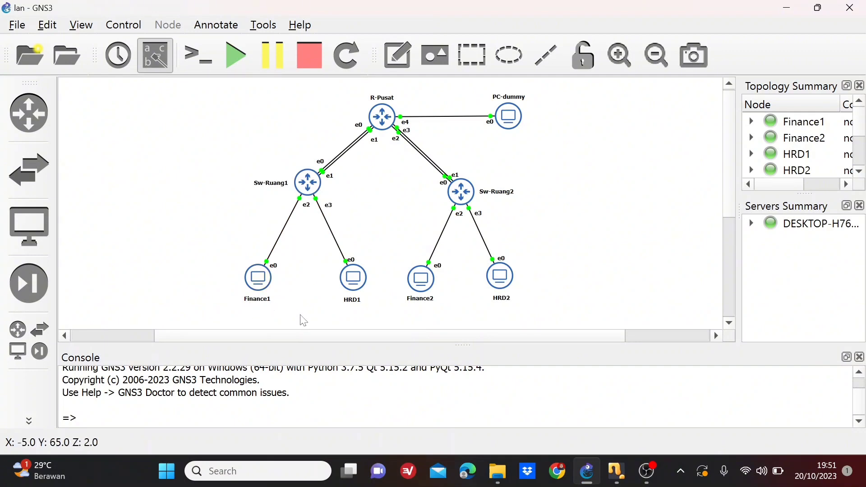
pyautogui.moveTo(621, 480)
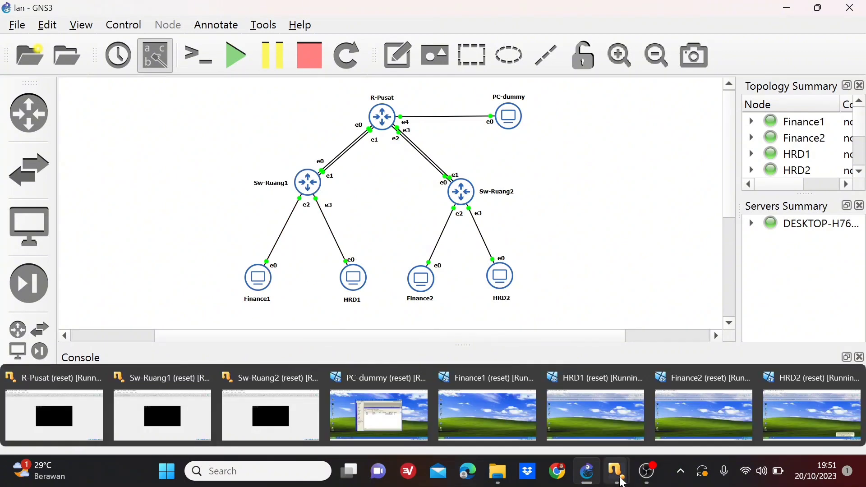
pyautogui.click(505, 417)
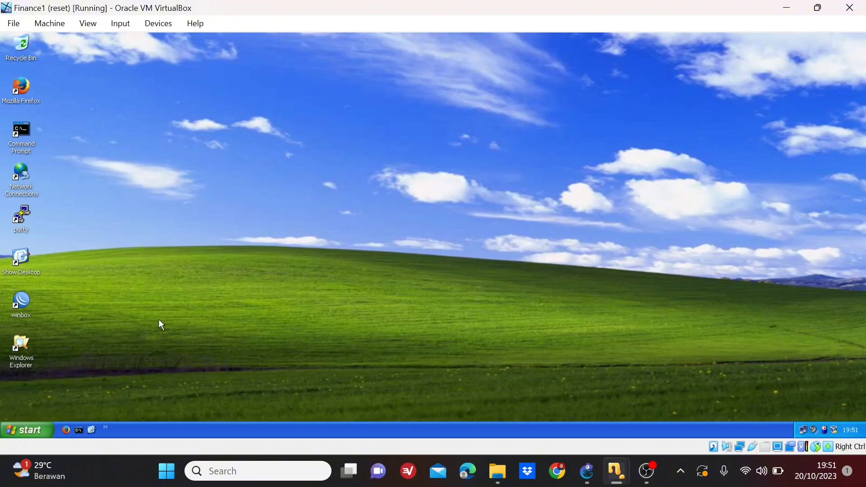
pyautogui.doubleClick(21, 302)
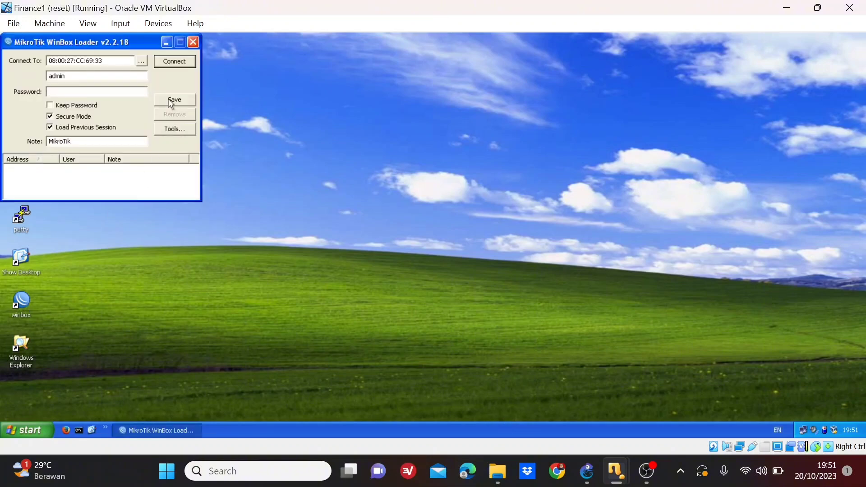
pyautogui.click(173, 63)
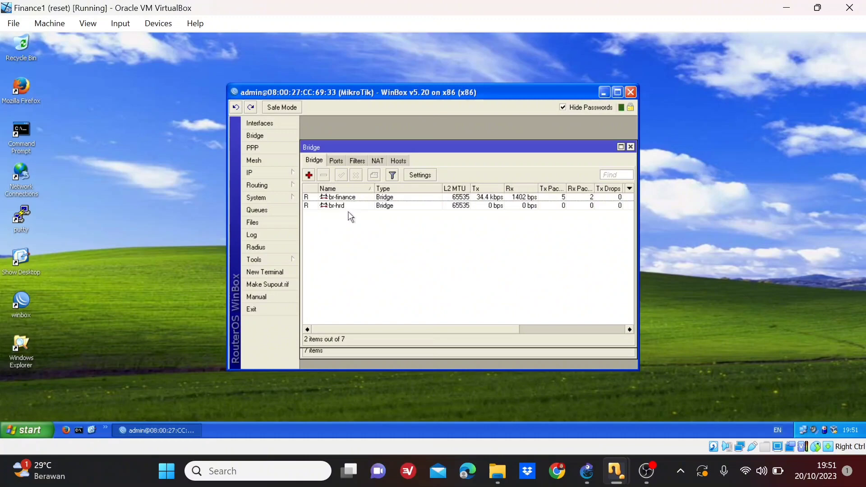
pyautogui.click(338, 163)
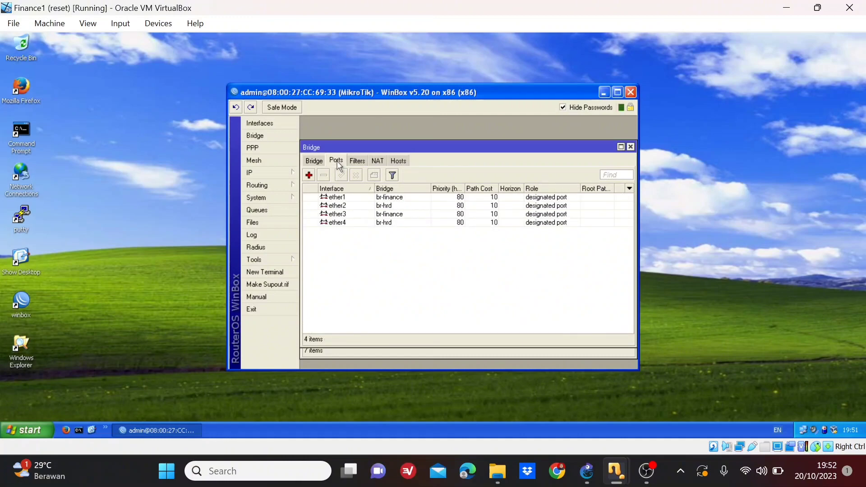
pyautogui.click(412, 189)
# - Check the GNS3 topology, switch to the Finance2 virtual machine and dismiss its keyboard capture and mouse integration notices
pyautogui.click(583, 475)
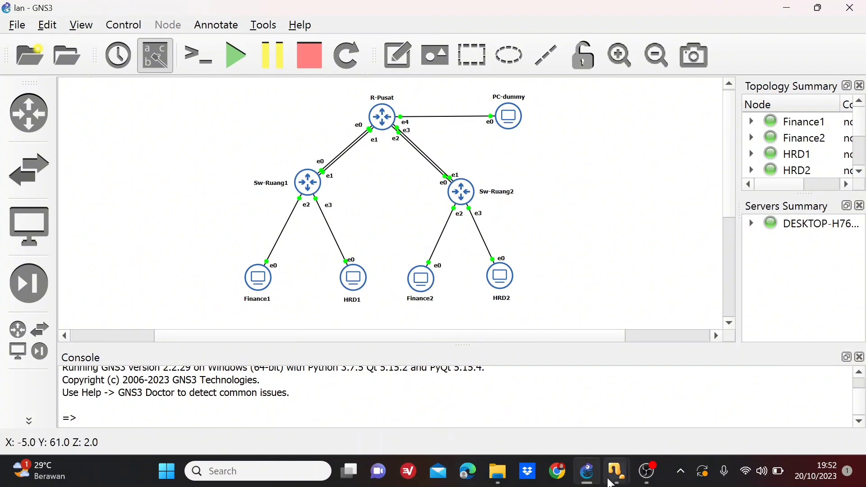
pyautogui.moveTo(614, 471)
pyautogui.click(694, 413)
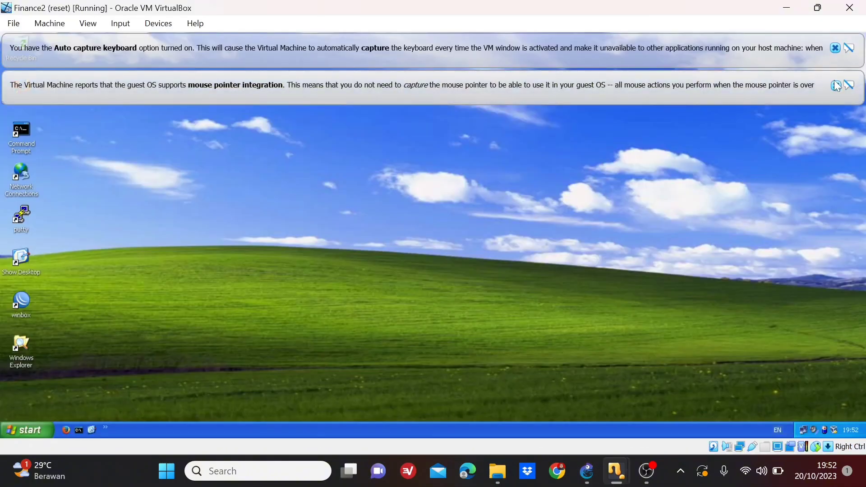
pyautogui.click(835, 84)
pyautogui.click(834, 48)
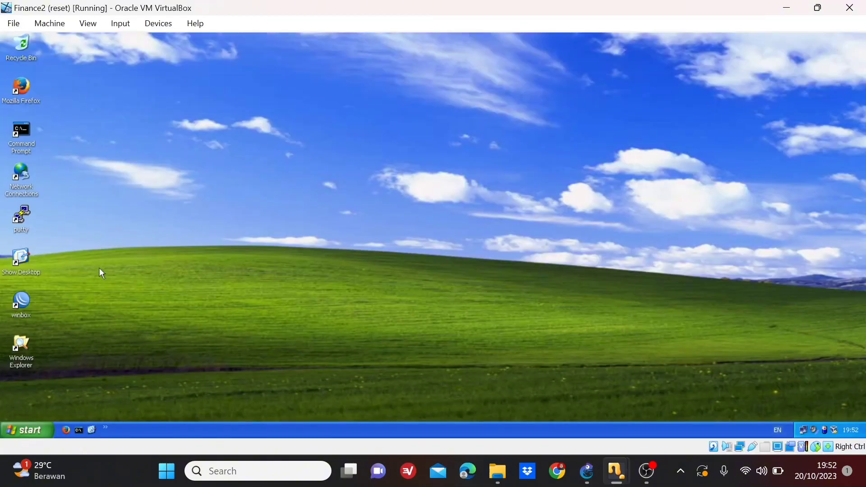
# - Connect WinBox to 08:00:27:85:01:B6 as admin and review its bridges and its bridge ports sorted by bridge
pyautogui.doubleClick(20, 303)
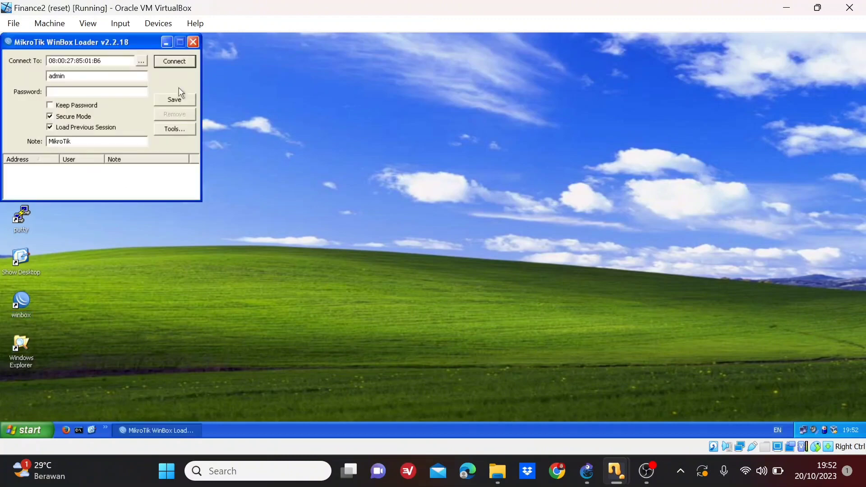
pyautogui.click(173, 62)
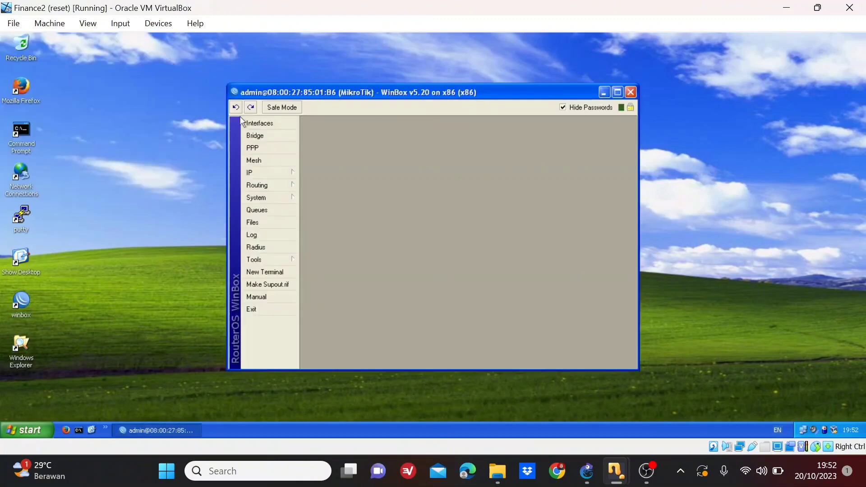
pyautogui.click(260, 138)
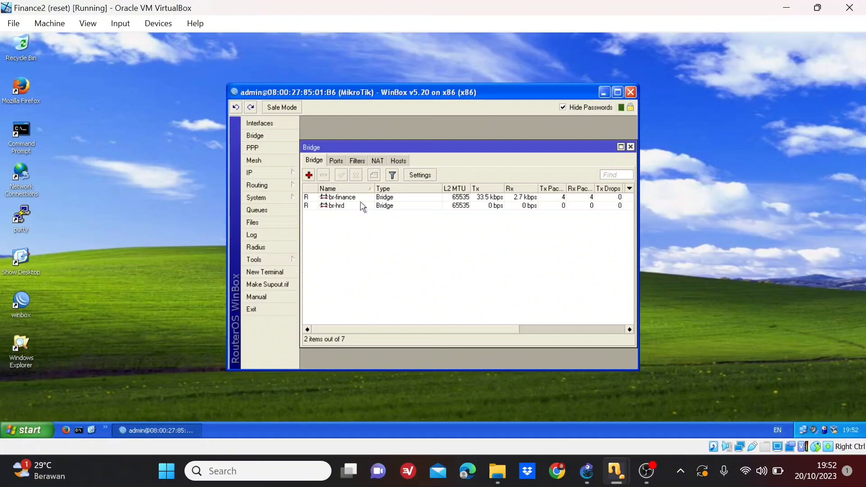
pyautogui.click(336, 162)
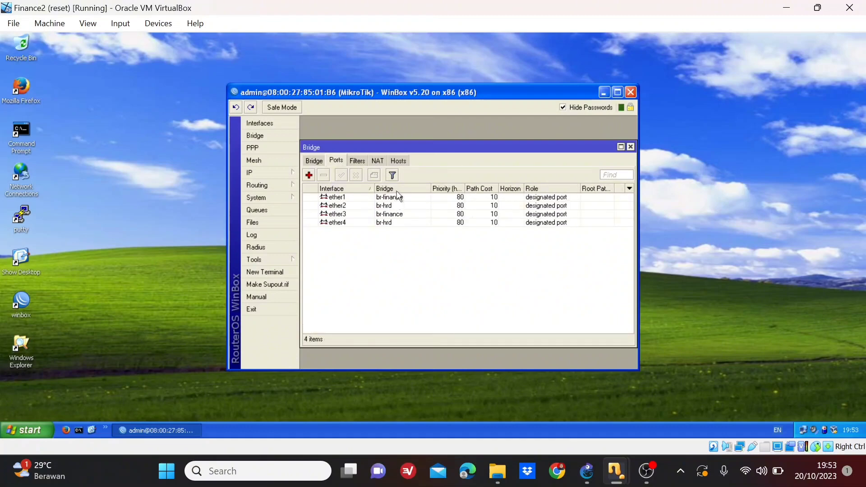
pyautogui.click(399, 191)
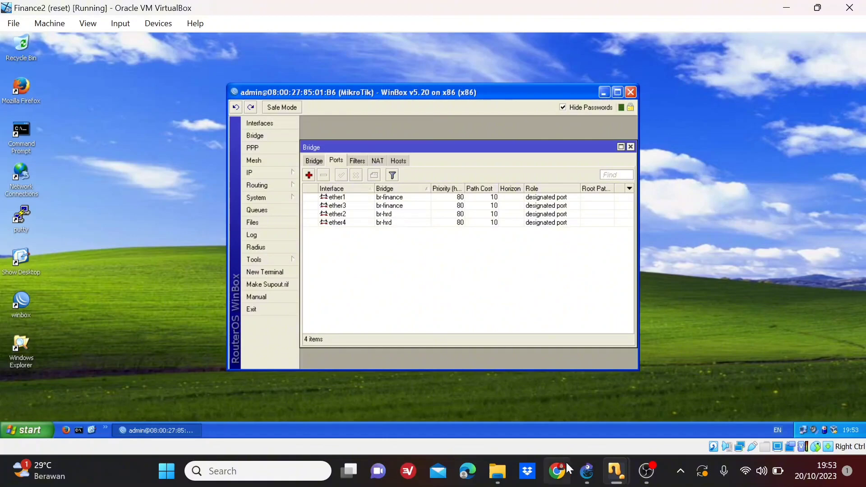
# - Return to the Finance1 virtual machine and run ipconfig in Command Prompt to check its IP configuration
pyautogui.click(586, 471)
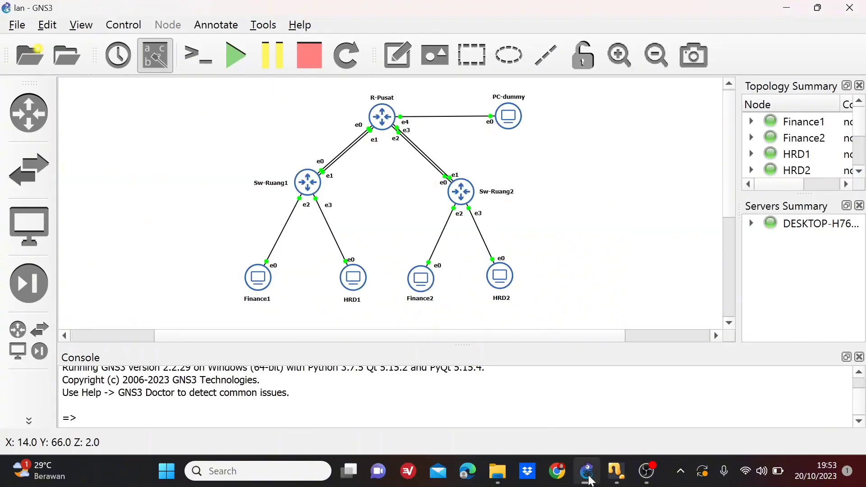
pyautogui.moveTo(616, 480)
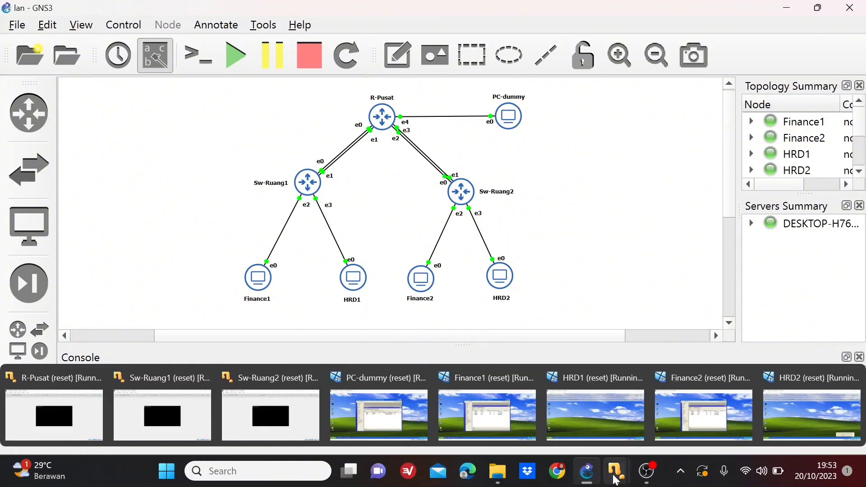
pyautogui.click(487, 416)
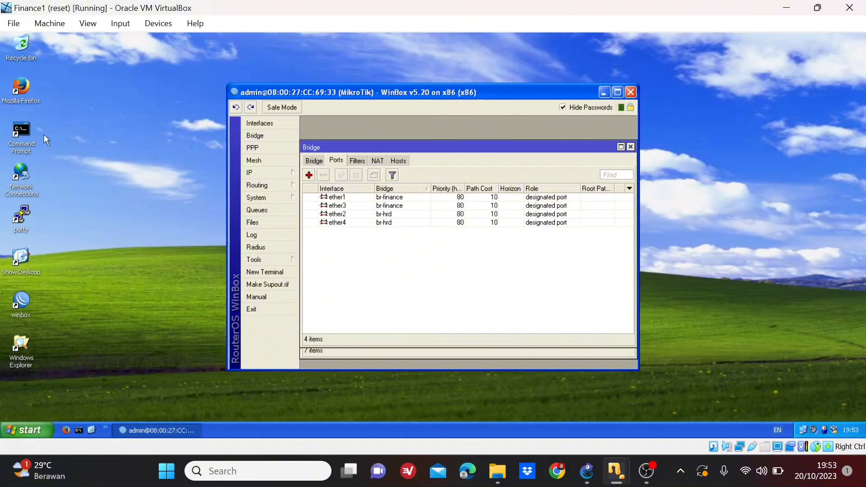
pyautogui.doubleClick(26, 135)
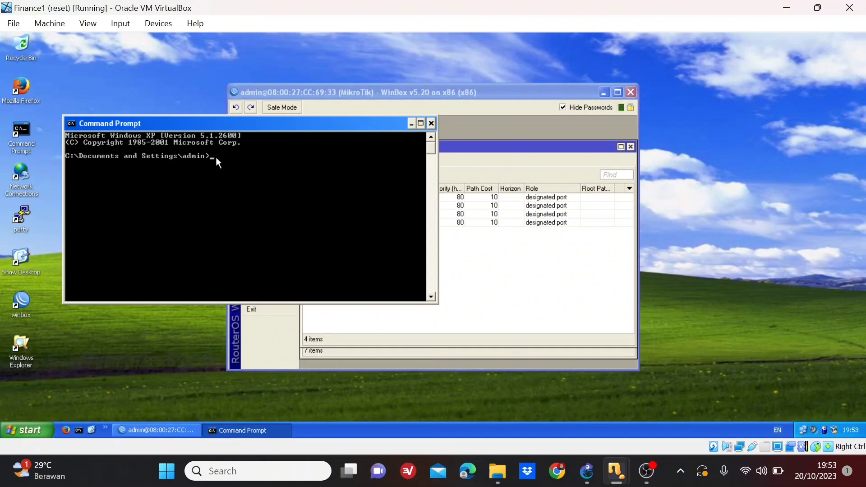
pyautogui.write('ipconfig')
pyautogui.press('Return')
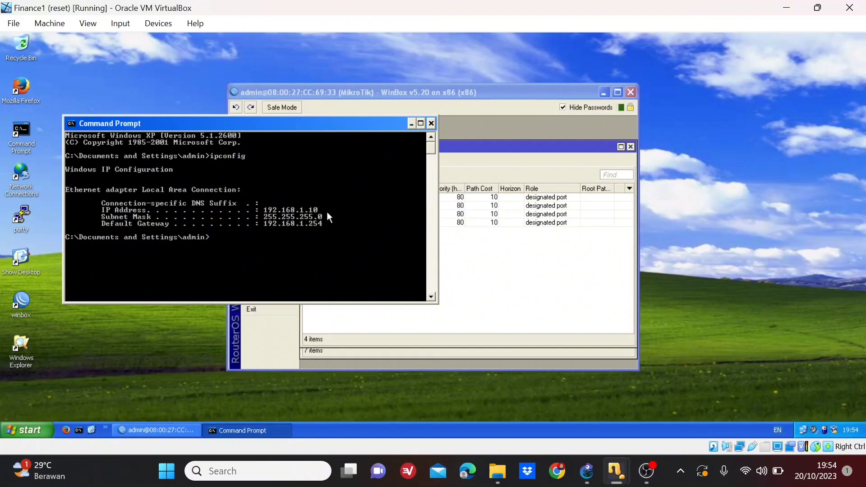
# - On the Finance2 virtual machine, run ipconfig in Command Prompt to check its IP configuration
pyautogui.moveTo(616, 470)
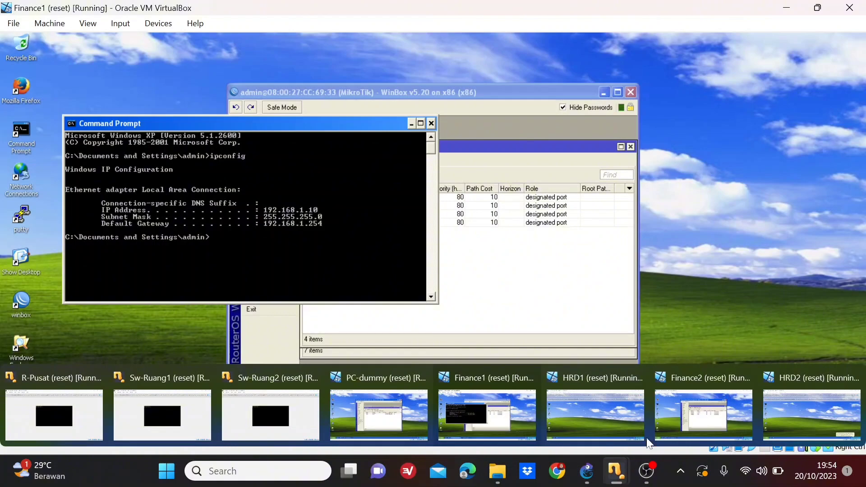
pyautogui.click(677, 405)
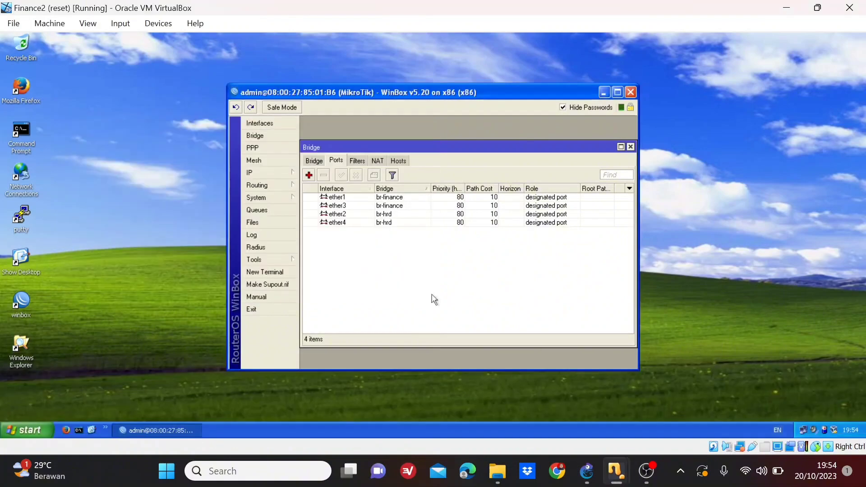
pyautogui.doubleClick(21, 131)
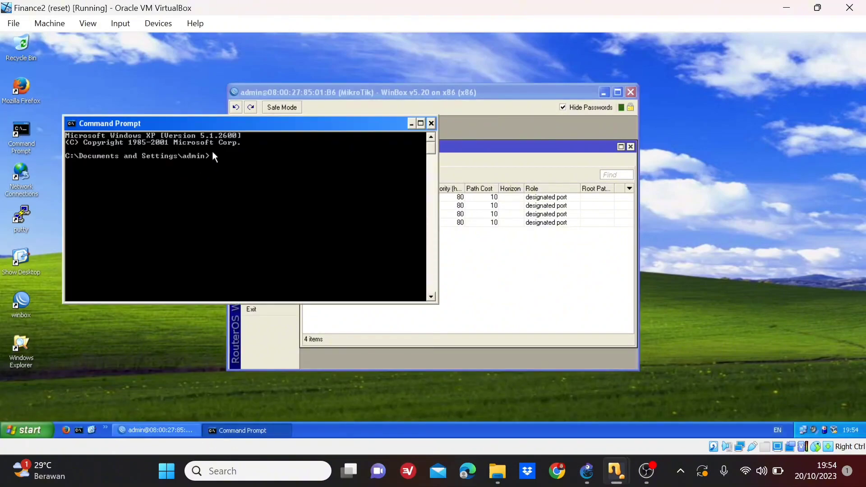
pyautogui.write('ipconfig')
pyautogui.press('Return')
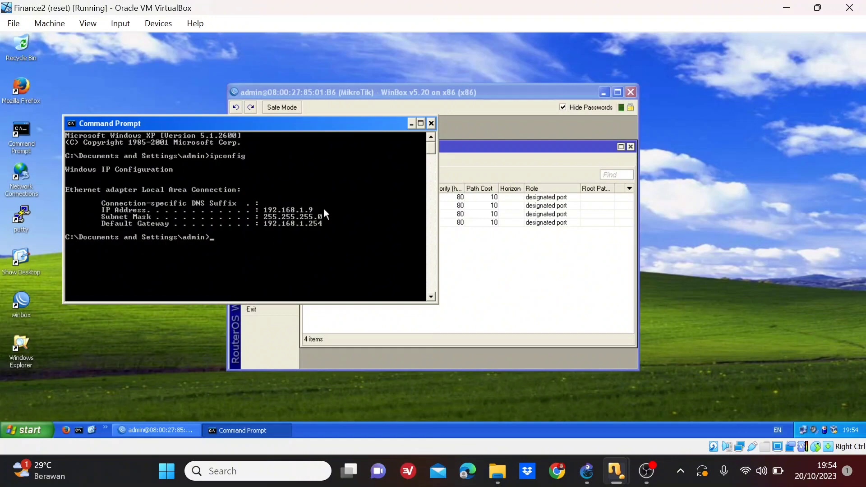
# - On the HRD1 virtual machine, dismiss the VirtualBox notices and run ipconfig in Command Prompt to check its IP configuration
pyautogui.moveTo(619, 482)
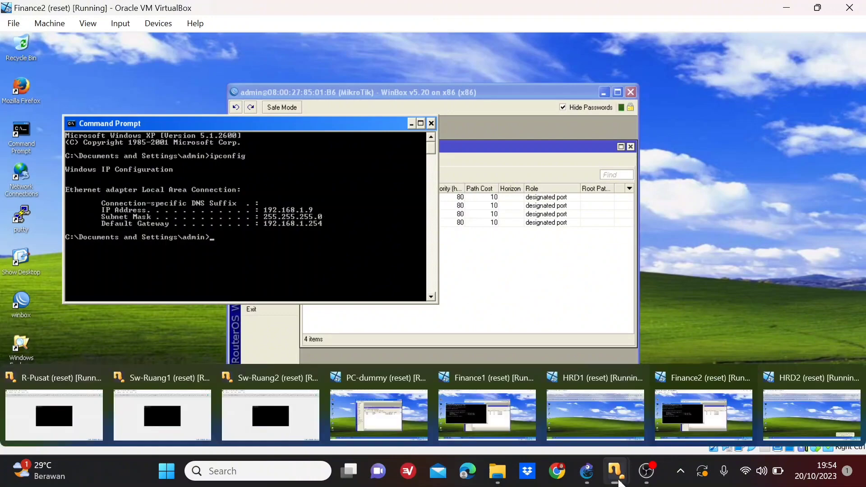
pyautogui.click(585, 416)
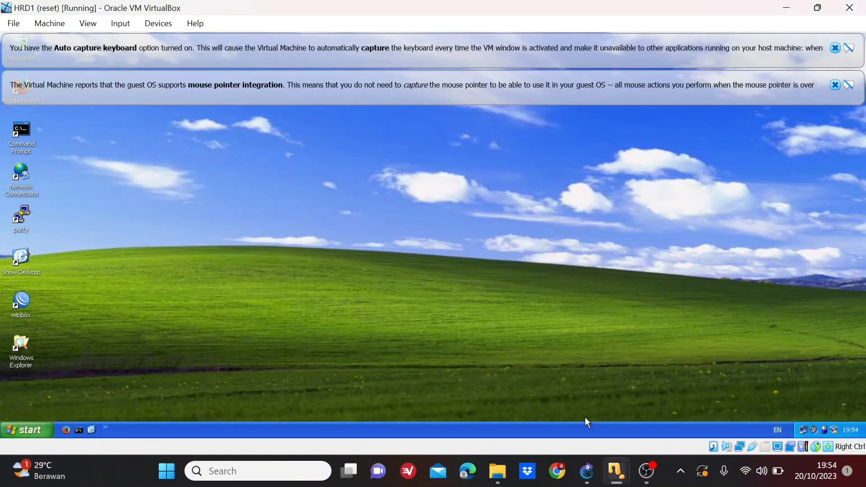
pyautogui.click(835, 86)
pyautogui.click(834, 48)
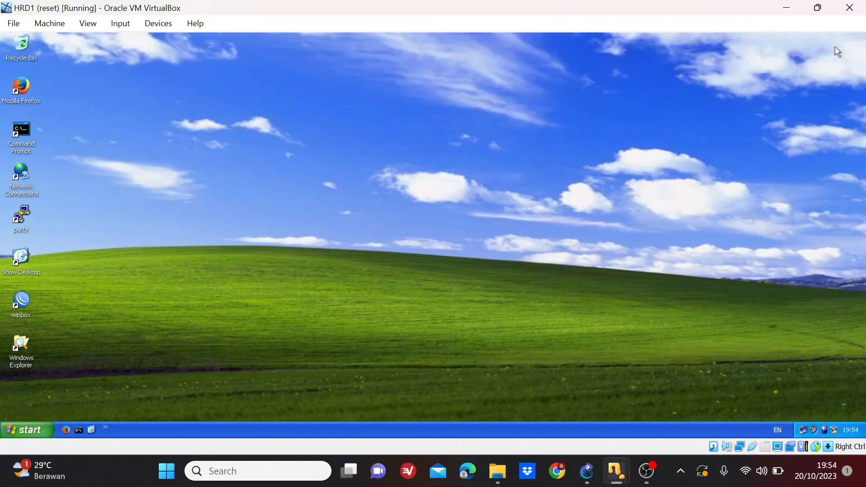
pyautogui.doubleClick(21, 131)
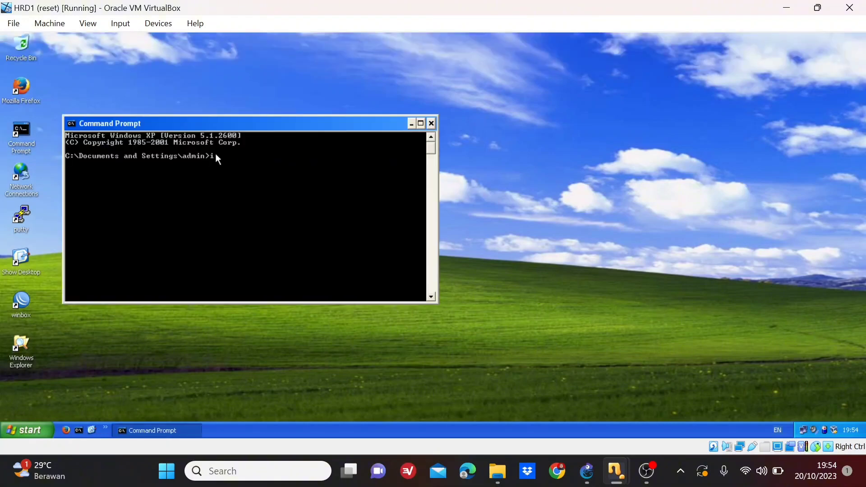
pyautogui.write('ipconfig')
pyautogui.press('Return')
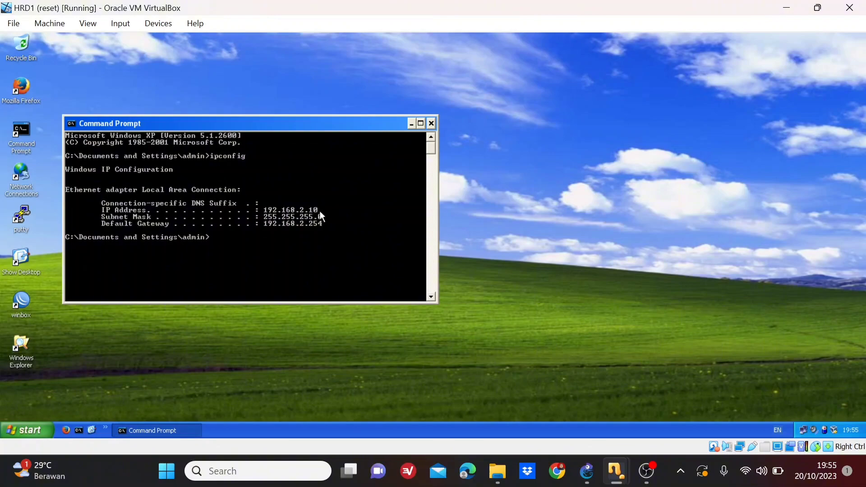
# - On the HRD2 virtual machine, dismiss the VirtualBox notices and run ipconfig in Command Prompt to check its IP configuration
pyautogui.moveTo(615, 471)
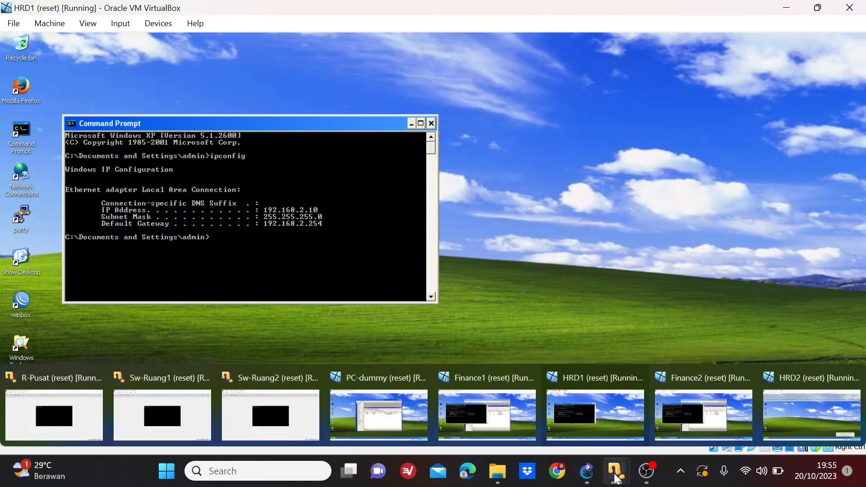
pyautogui.click(792, 416)
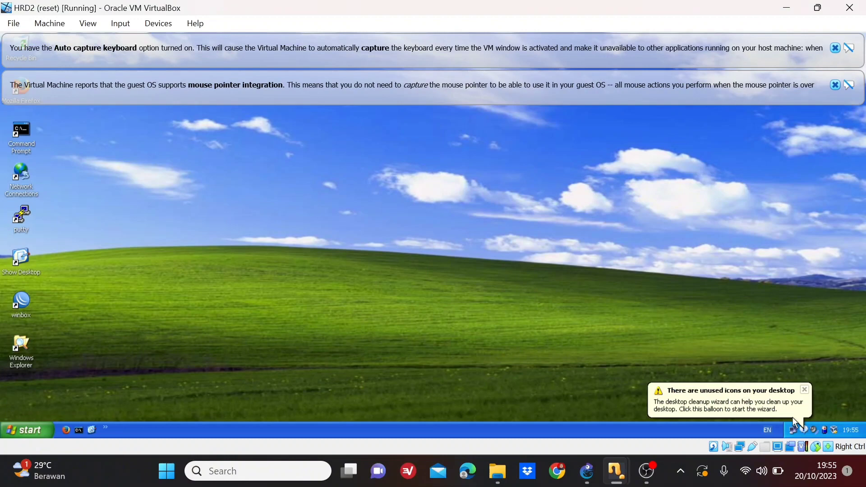
pyautogui.click(834, 85)
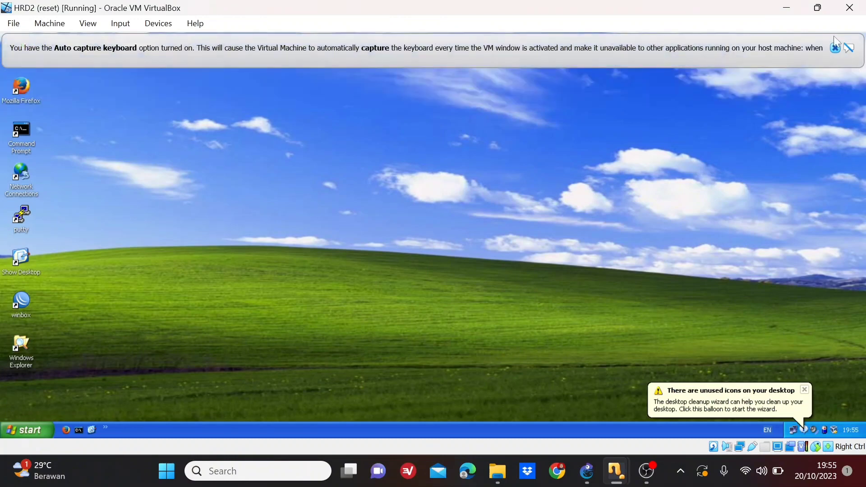
pyautogui.click(835, 48)
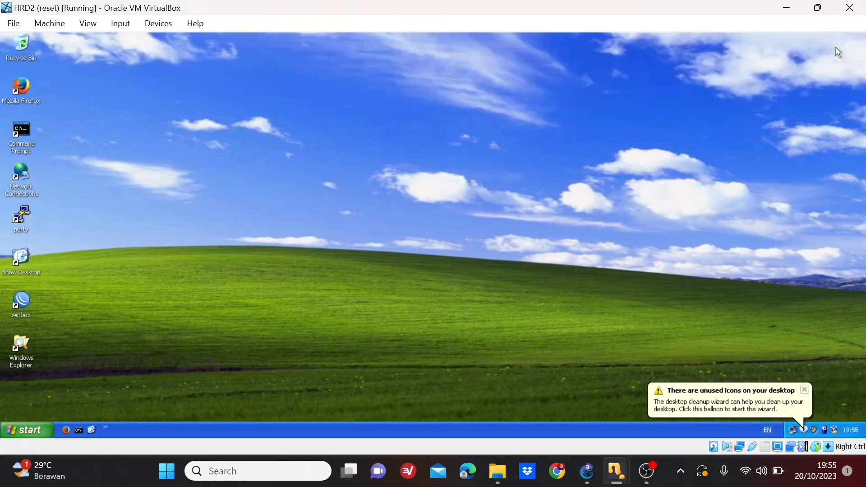
pyautogui.click(21, 134)
pyautogui.doubleClick(22, 134)
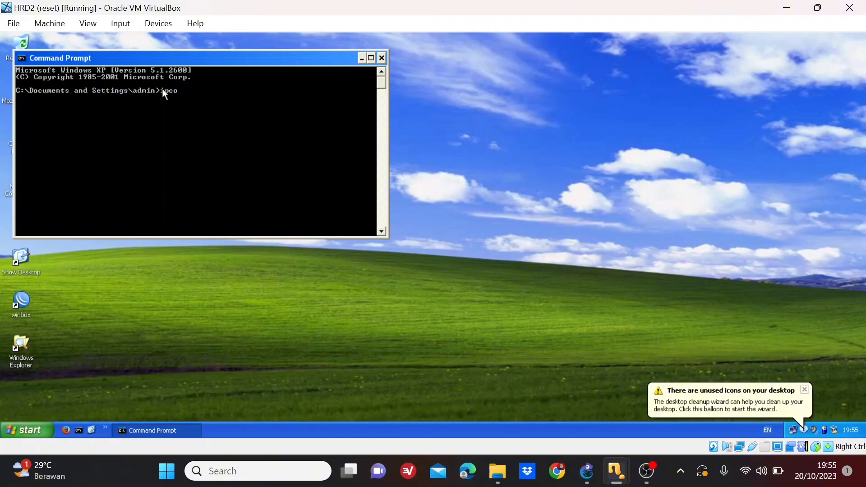
pyautogui.write('ipconfig')
pyautogui.press('Return')
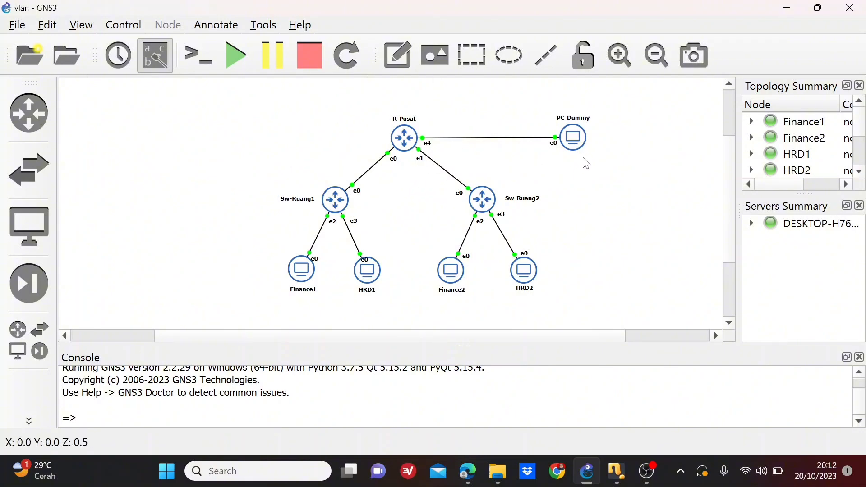
# - On the vlan project's PC-Dummy virtual machine, connect WinBox to 08:00:27:C5:EB:29 as admin and show the interface list
pyautogui.moveTo(617, 474)
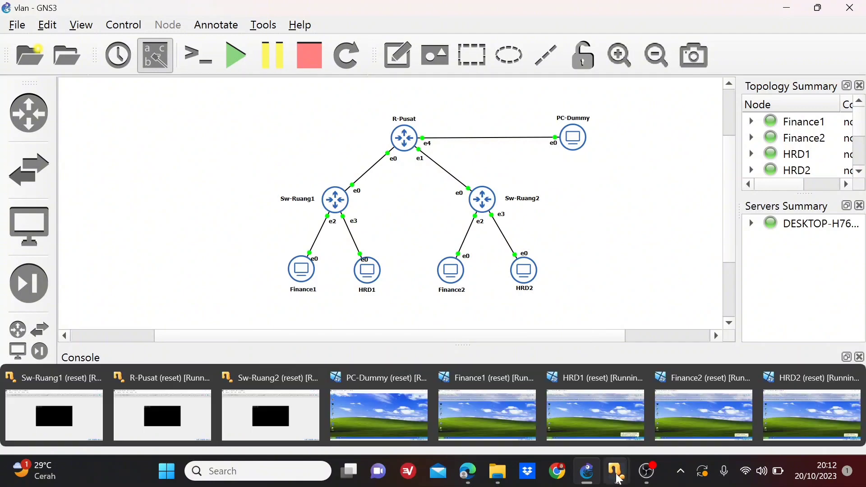
pyautogui.click(380, 426)
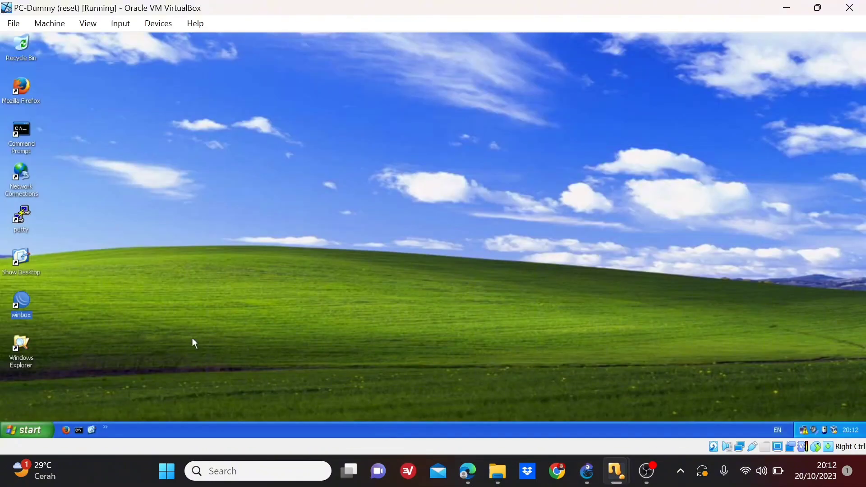
pyautogui.doubleClick(26, 302)
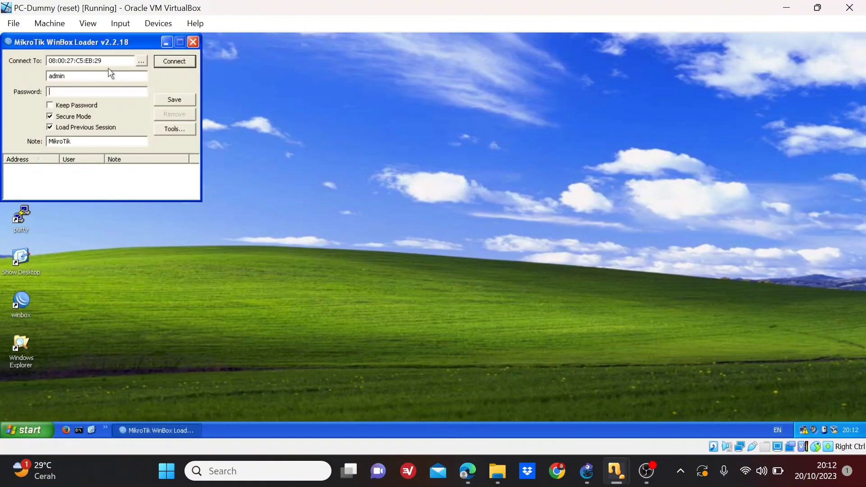
pyautogui.click(170, 64)
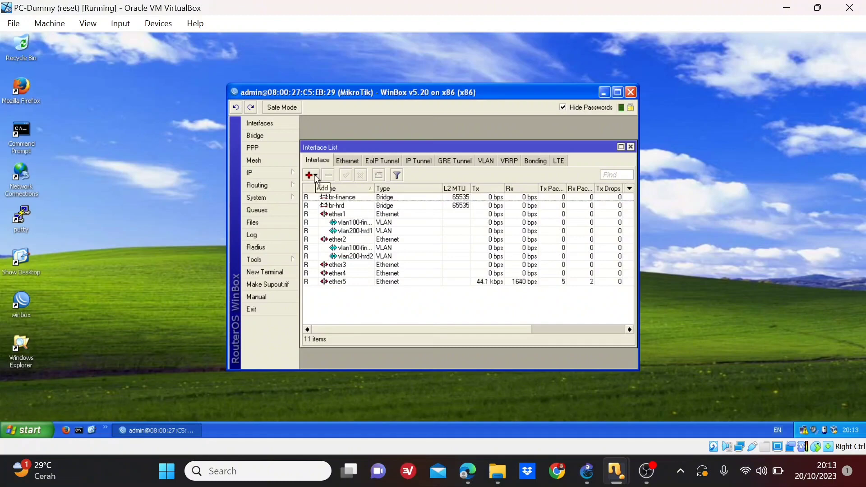
# - Look up the VLAN entry among the new interface types, and examine the settings of the vlan100-finance1 interface under ether1
pyautogui.click(316, 178)
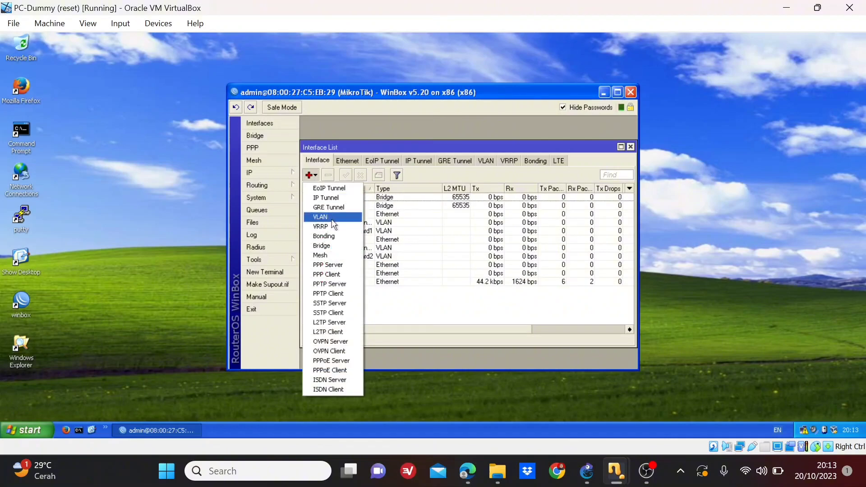
pyautogui.click(380, 227)
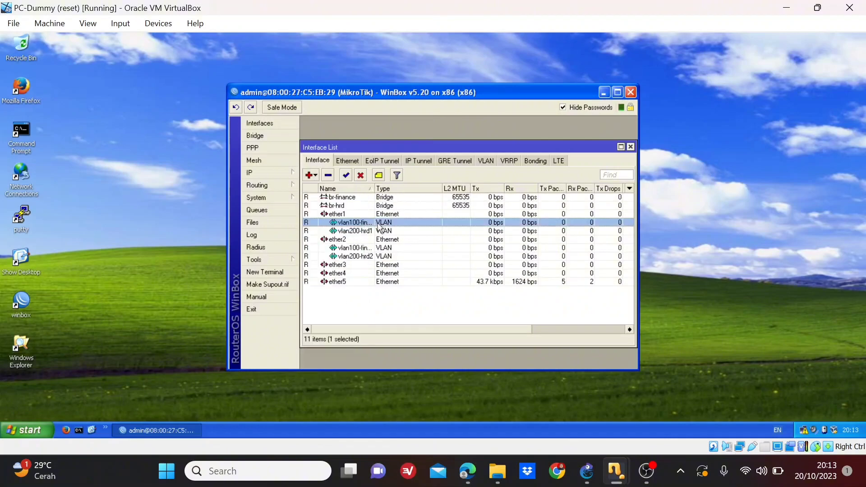
pyautogui.doubleClick(362, 227)
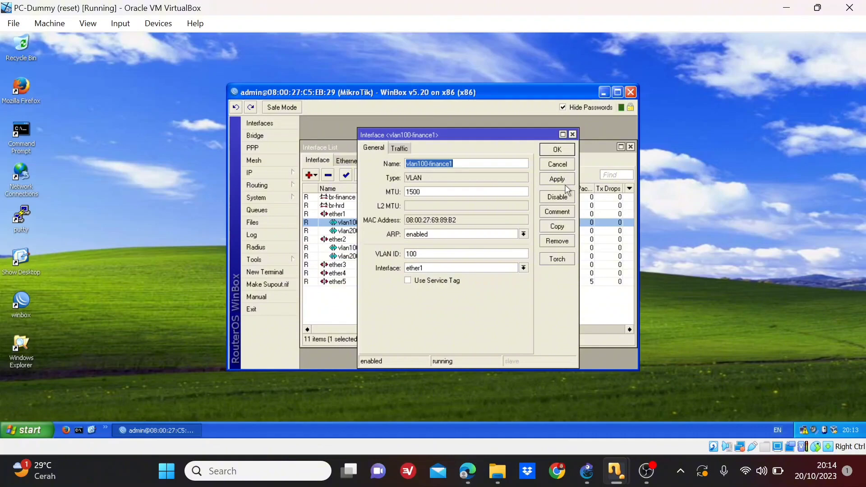
# - Examine the settings of the vlan200-hrd1 interface under ether1, check the GNS3 vlan topology, and return to the PC-Dummy virtual machine
pyautogui.click(572, 135)
pyautogui.doubleClick(371, 231)
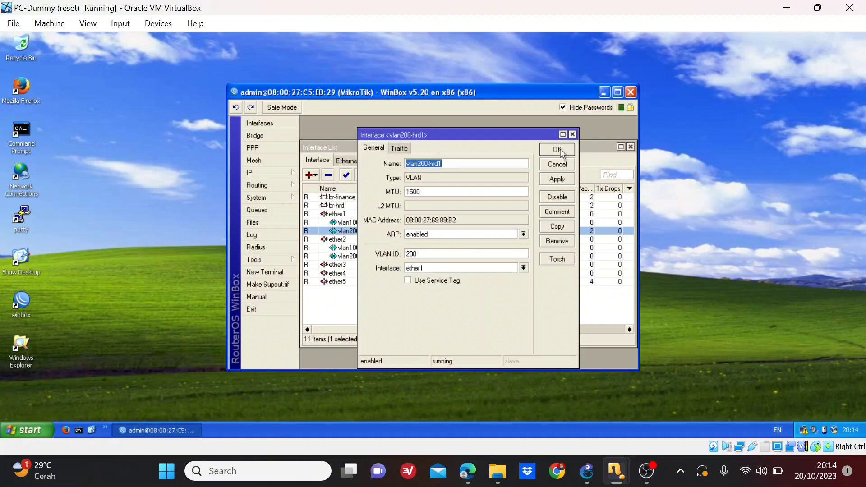
pyautogui.click(573, 135)
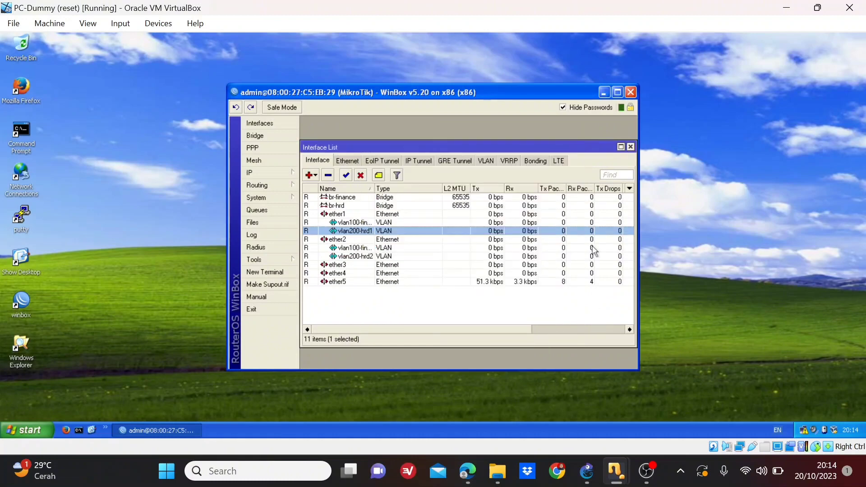
pyautogui.click(587, 472)
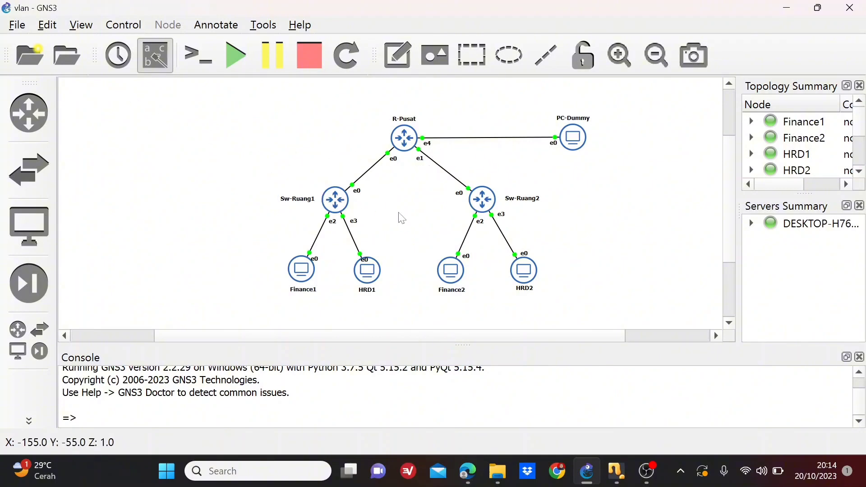
pyautogui.moveTo(584, 481)
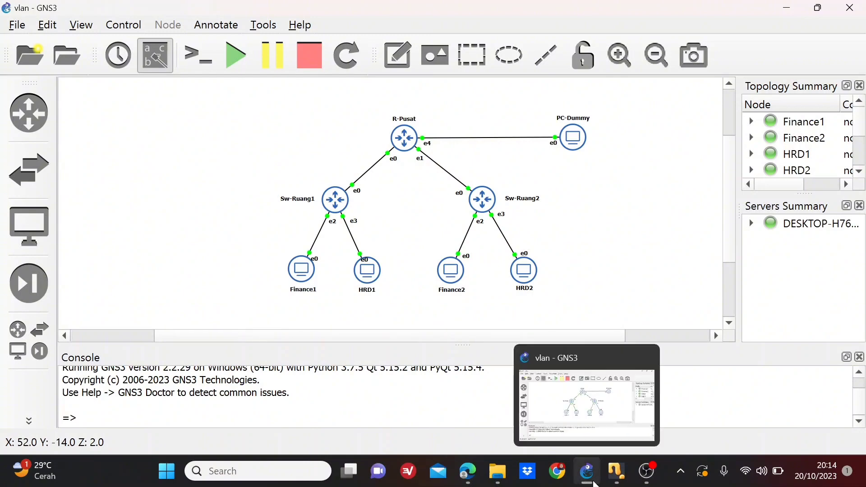
pyautogui.moveTo(614, 479)
pyautogui.click(403, 407)
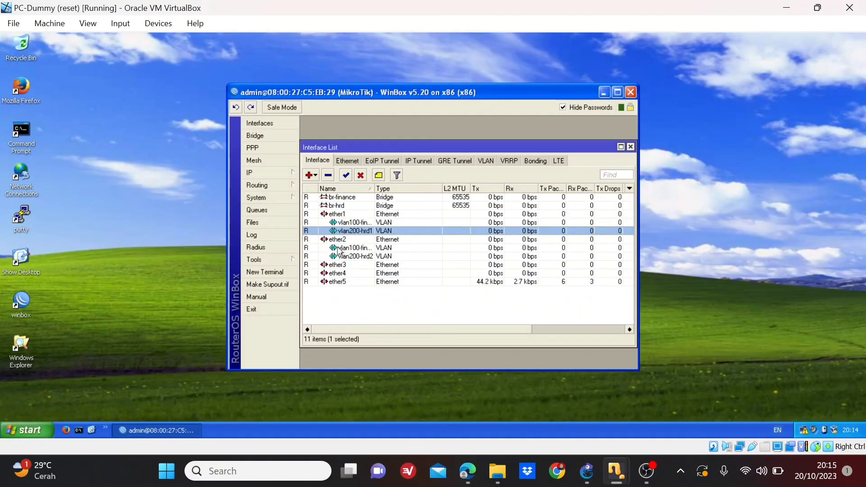
# - Look up the VLAN entry among the new interface types, and examine the settings of vlan100-finance2 and vlan200-hrd2 under ether2
pyautogui.click(311, 176)
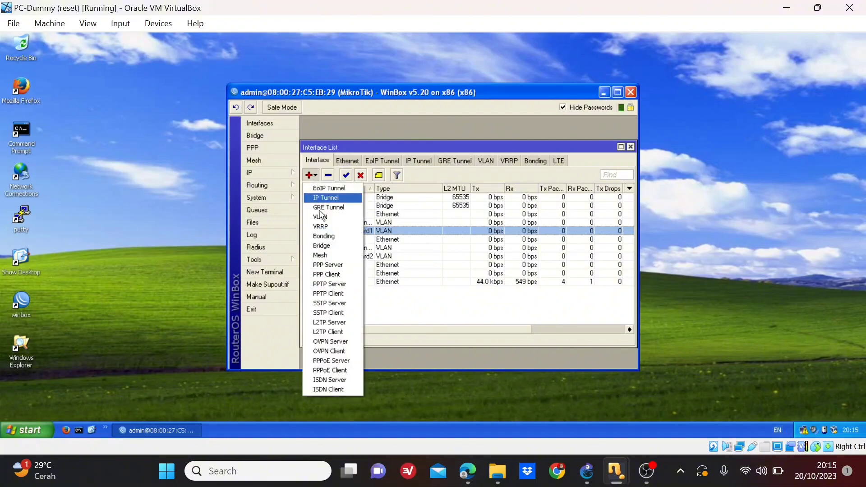
pyautogui.click(366, 255)
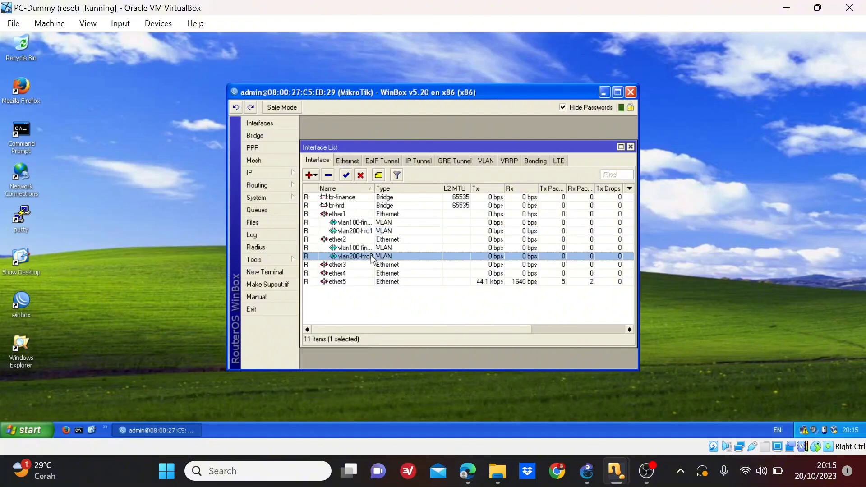
pyautogui.doubleClick(366, 249)
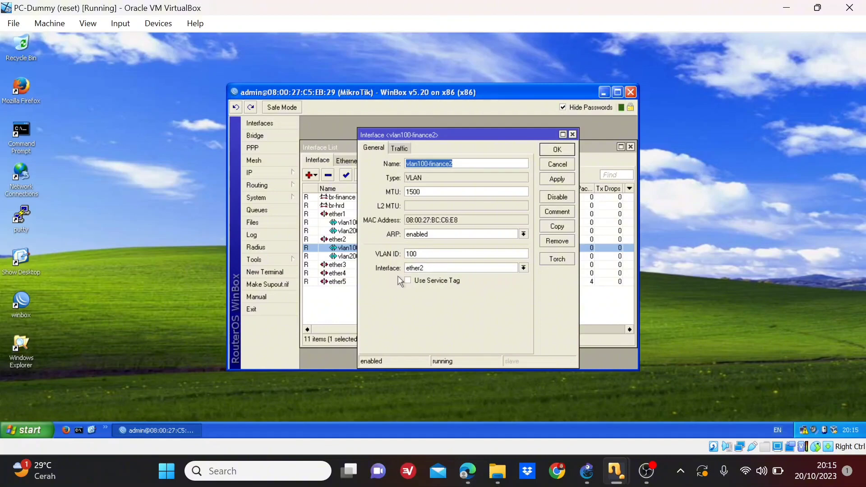
pyautogui.click(585, 481)
pyautogui.click(585, 482)
pyautogui.click(572, 135)
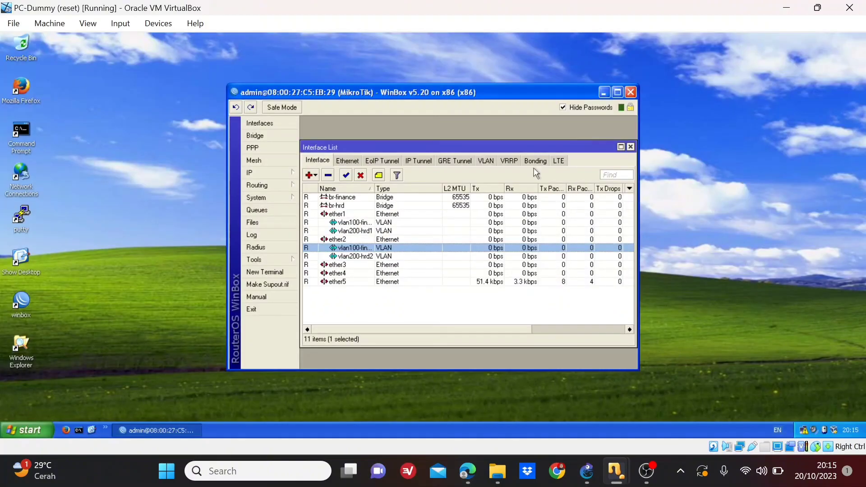
pyautogui.doubleClick(363, 256)
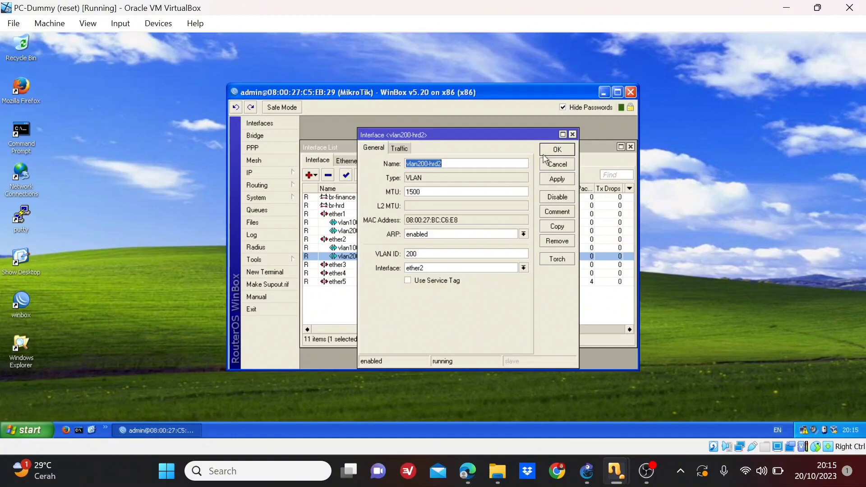
pyautogui.click(573, 134)
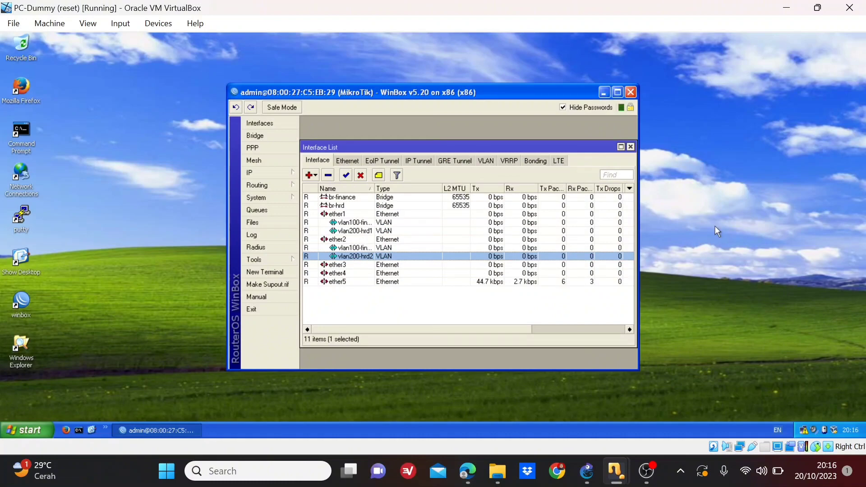
# - Show the bridge list, view the blank form for a new bridge without saving it, and examine the br-finance and br-hrd settings
pyautogui.click(258, 137)
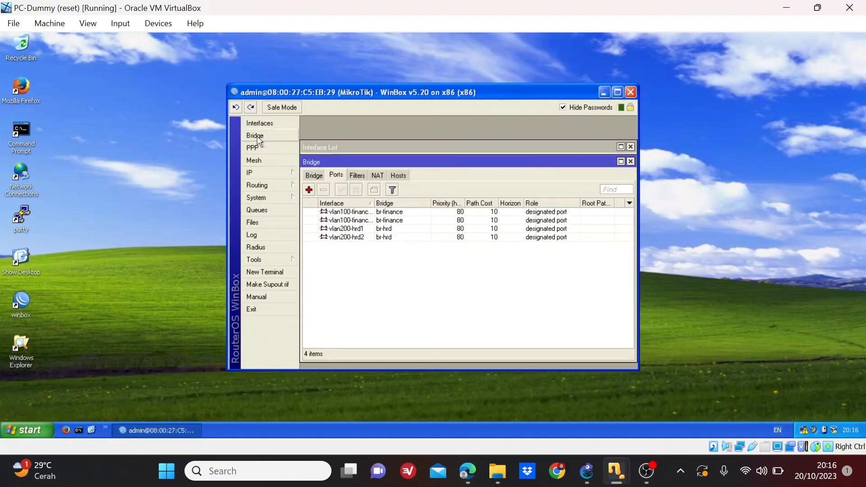
pyautogui.click(316, 177)
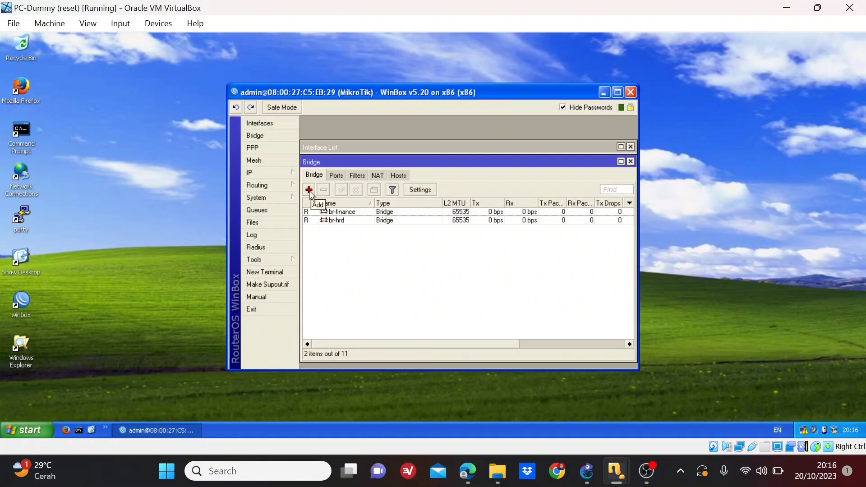
pyautogui.click(309, 190)
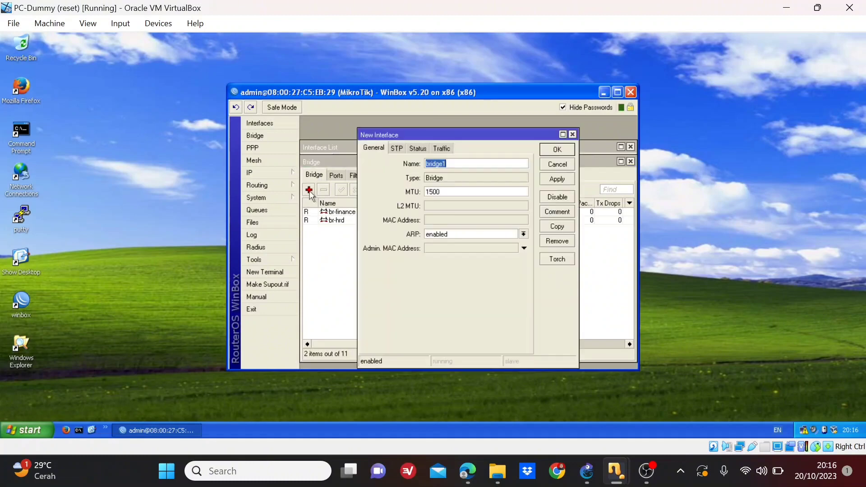
pyautogui.click(572, 134)
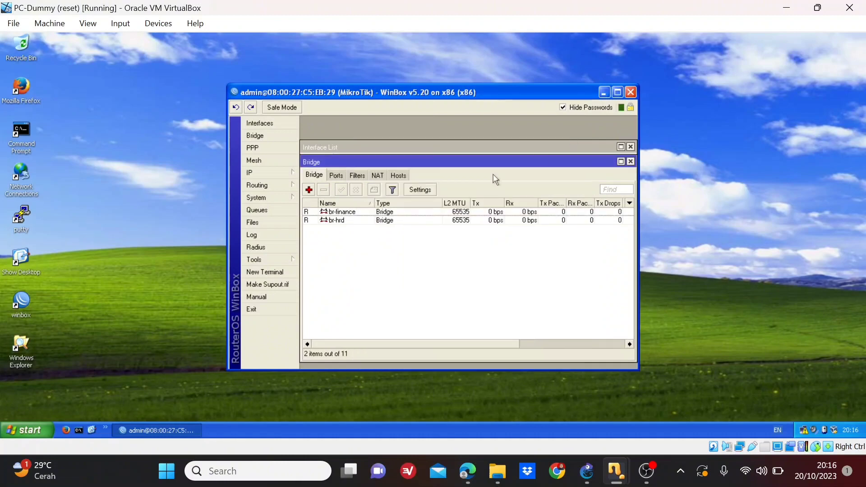
pyautogui.doubleClick(348, 214)
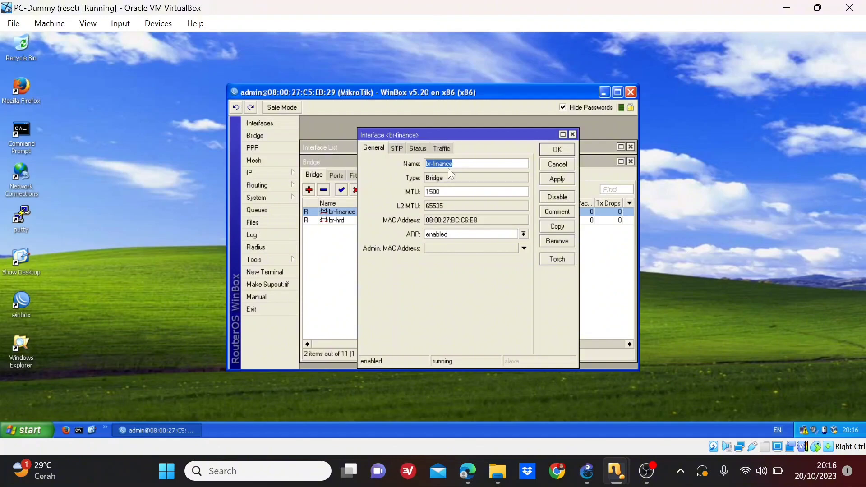
pyautogui.click(572, 135)
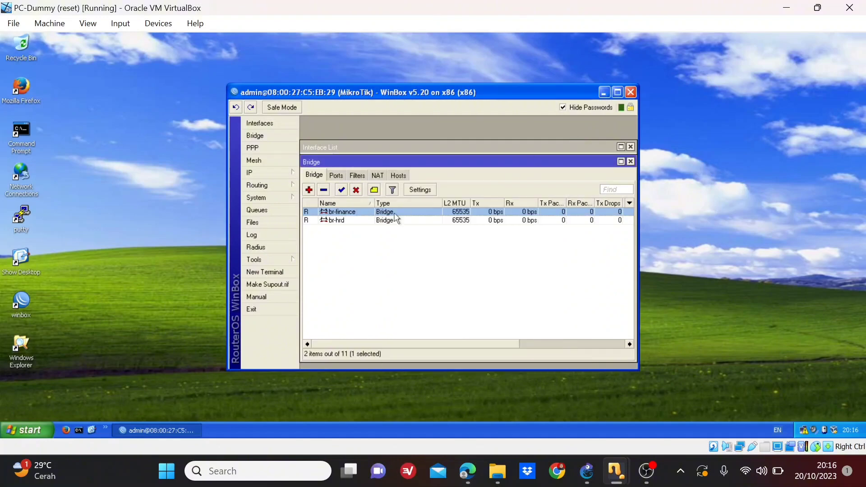
pyautogui.doubleClick(345, 223)
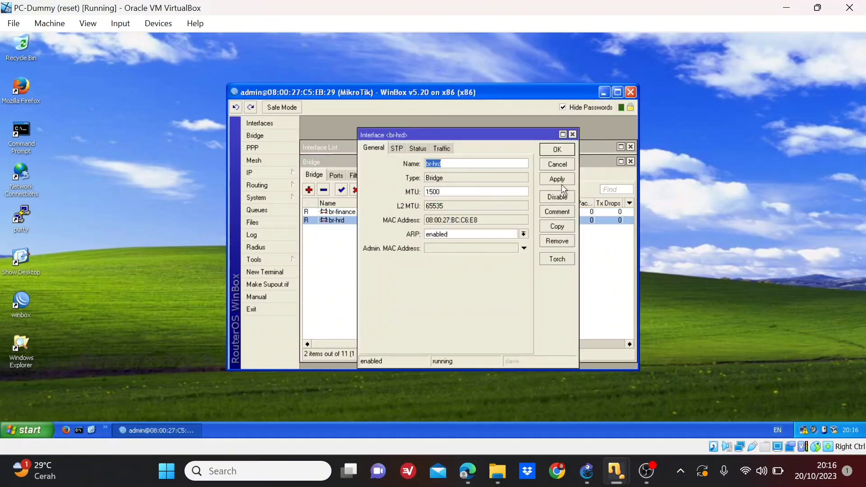
pyautogui.click(573, 134)
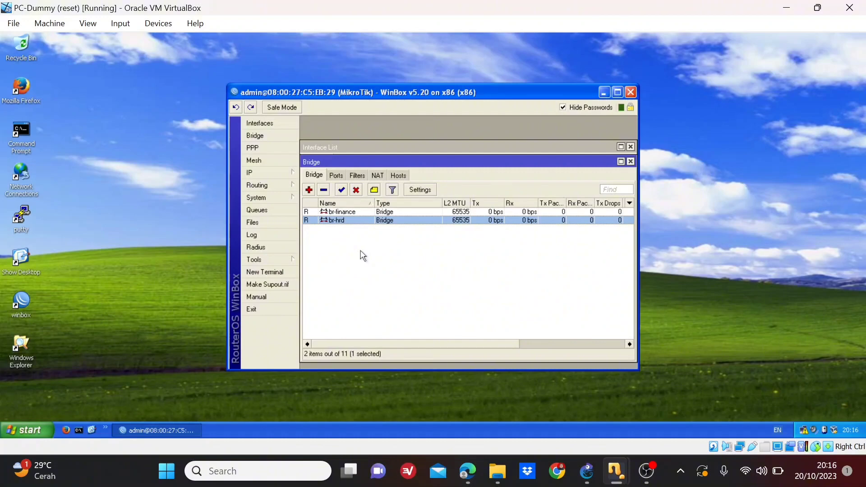
# - Show the bridge ports and examine the port settings of vlan100-finance1 and vlan100-finance2
pyautogui.click(337, 176)
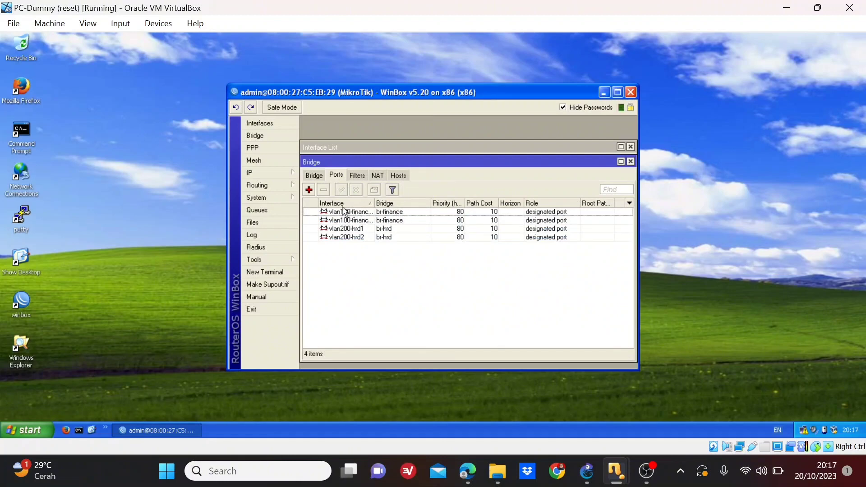
pyautogui.doubleClick(368, 212)
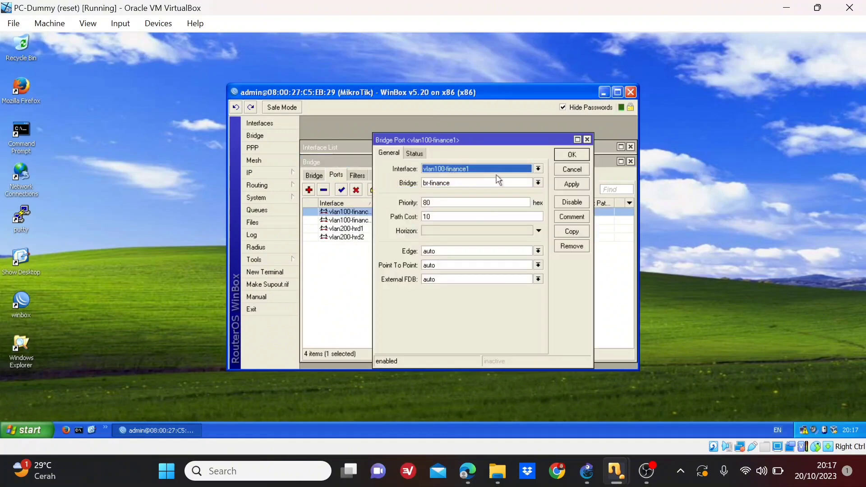
pyautogui.click(587, 139)
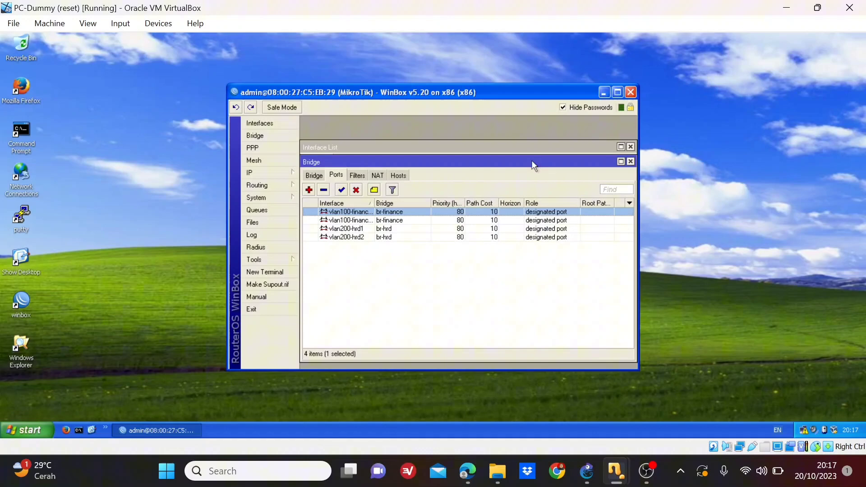
pyautogui.click(360, 222)
pyautogui.doubleClick(359, 225)
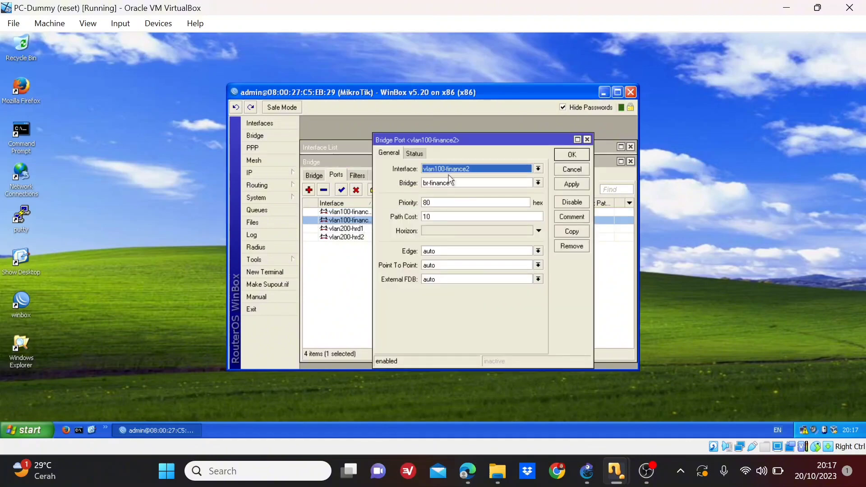
pyautogui.click(586, 139)
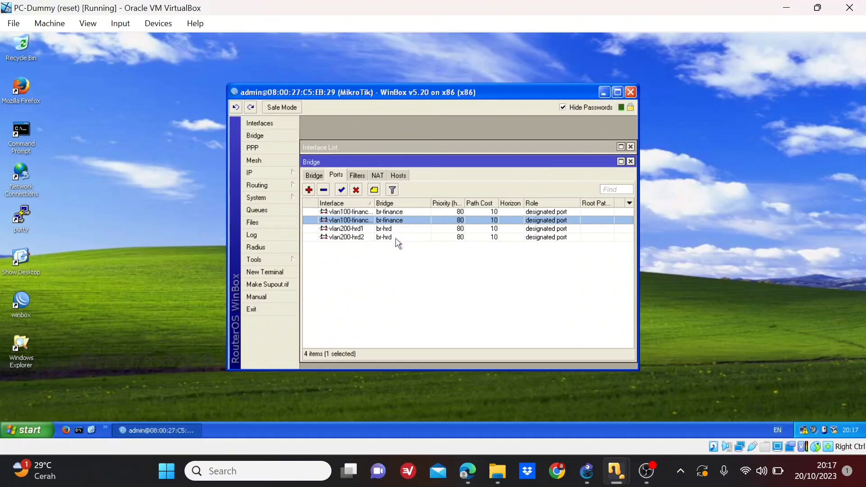
# - Examine the bridge port settings of vlan200-hrd1 and vlan200-hrd2
pyautogui.doubleClick(361, 229)
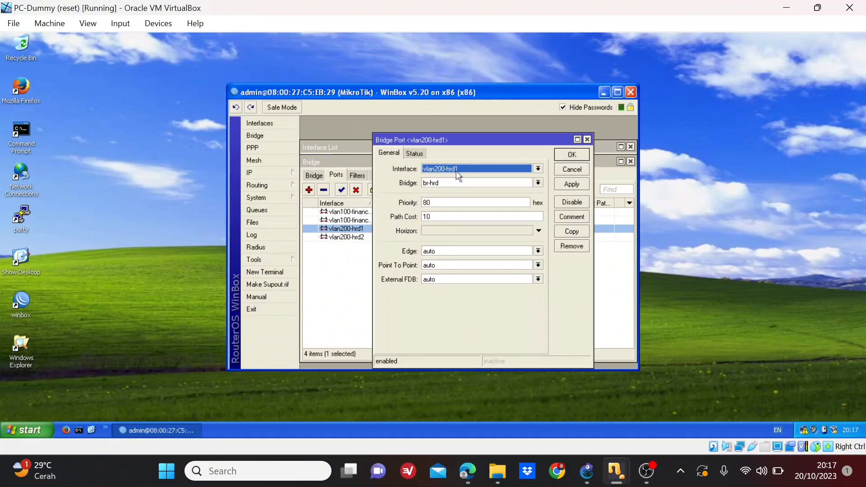
pyautogui.click(587, 140)
pyautogui.doubleClick(355, 238)
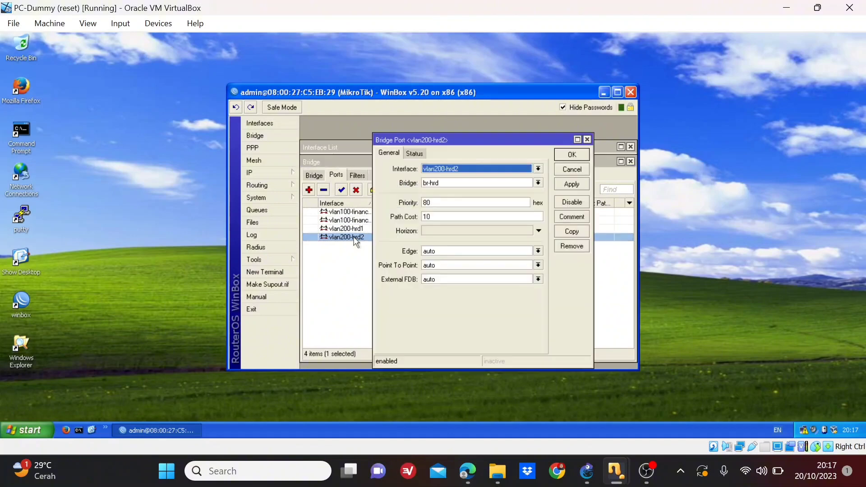
pyautogui.click(586, 140)
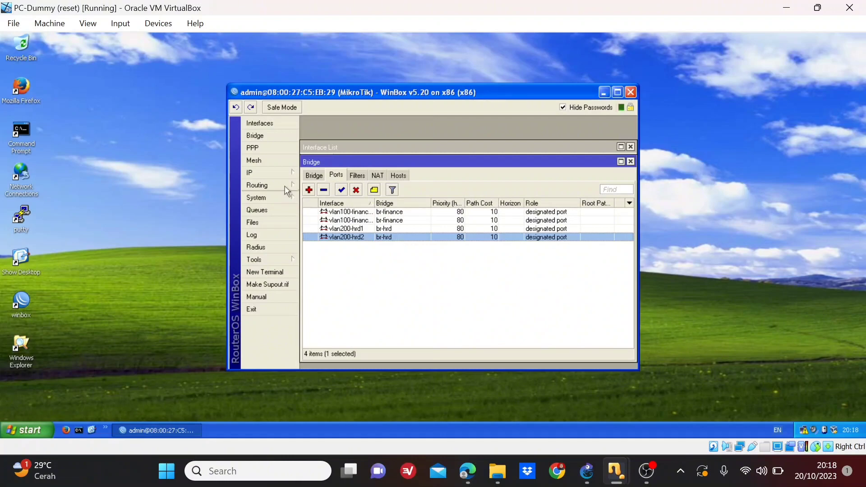
# - Show the router's IP address list and examine the address entries of the br-finance and br-hrd interfaces
pyautogui.click(269, 175)
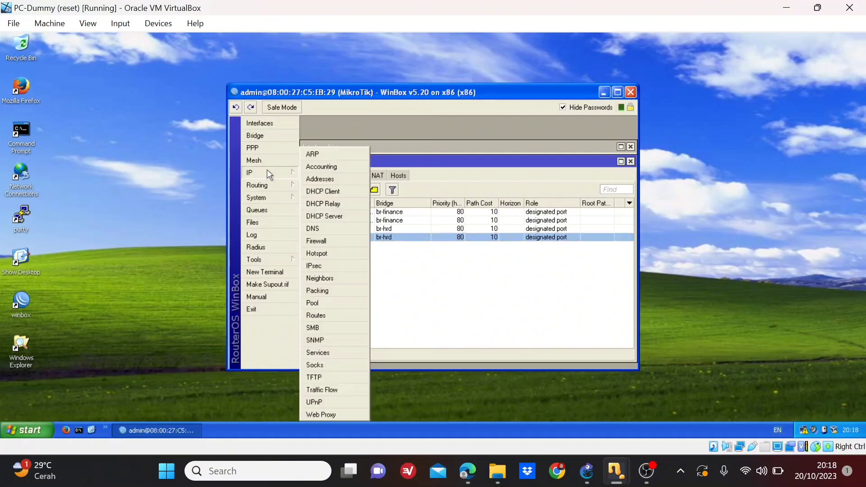
pyautogui.click(317, 180)
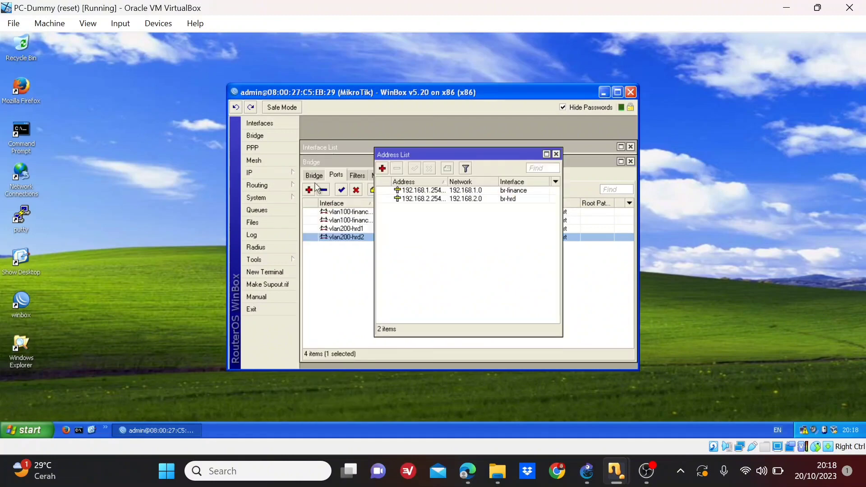
pyautogui.doubleClick(427, 190)
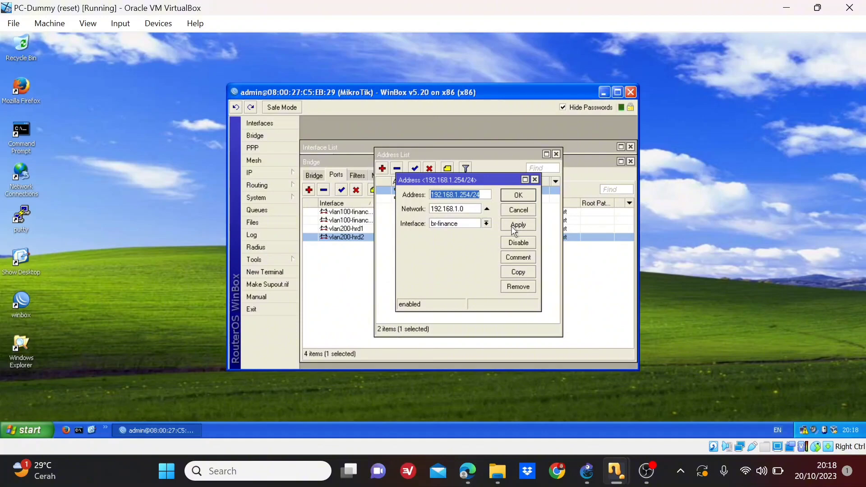
pyautogui.click(518, 195)
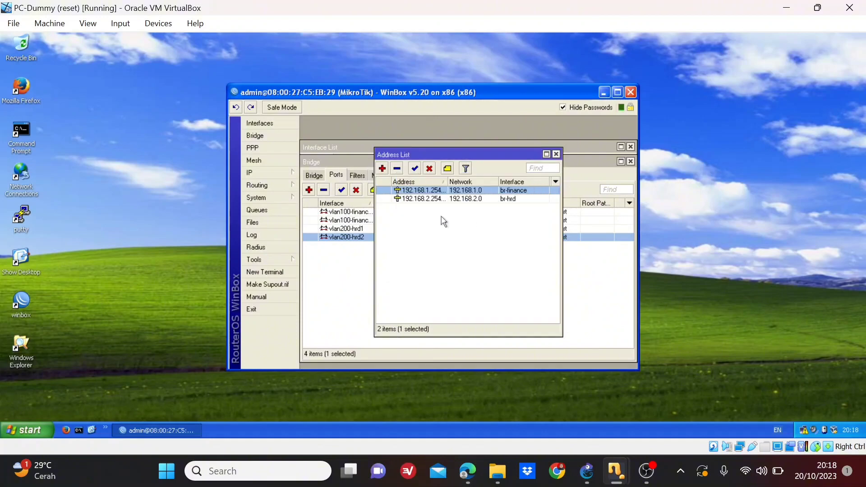
pyautogui.doubleClick(428, 199)
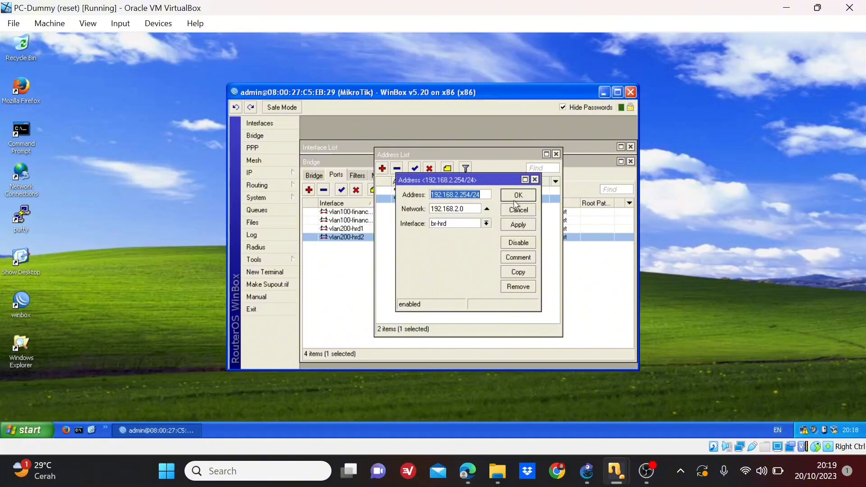
pyautogui.click(534, 179)
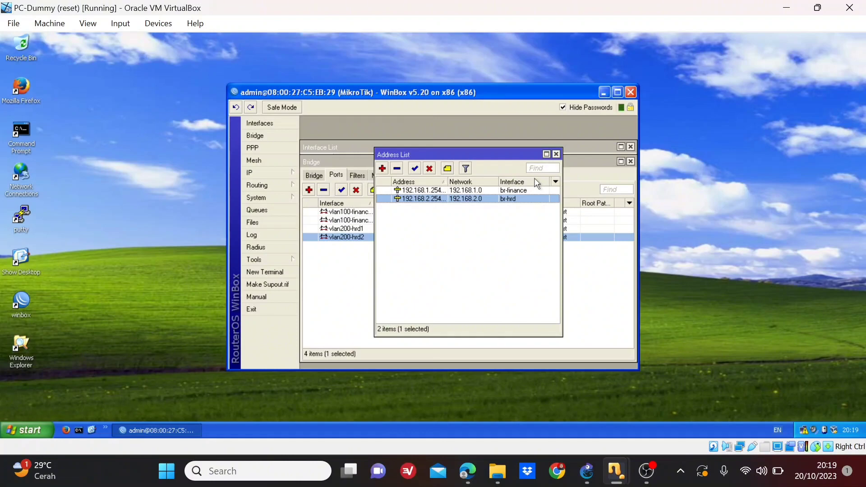
# - Show the DHCP server list and view the DHCP Setup pages for br-finance up to the gateway, without completing the setup
pyautogui.click(278, 173)
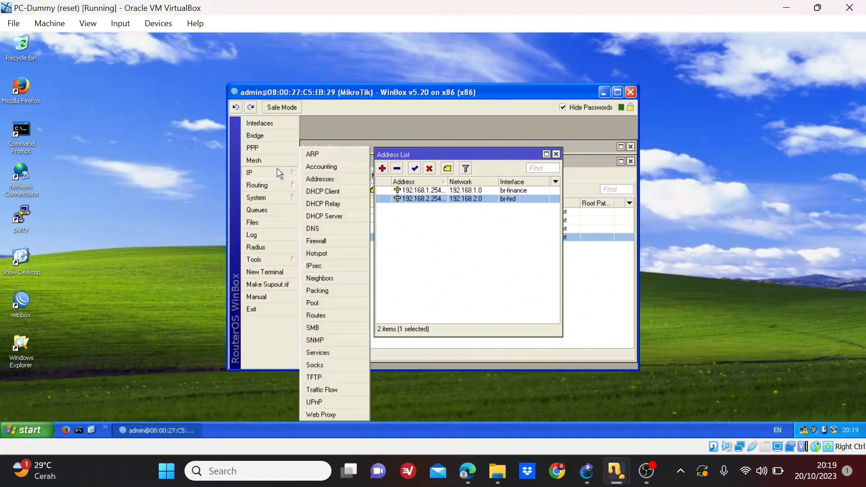
pyautogui.click(331, 216)
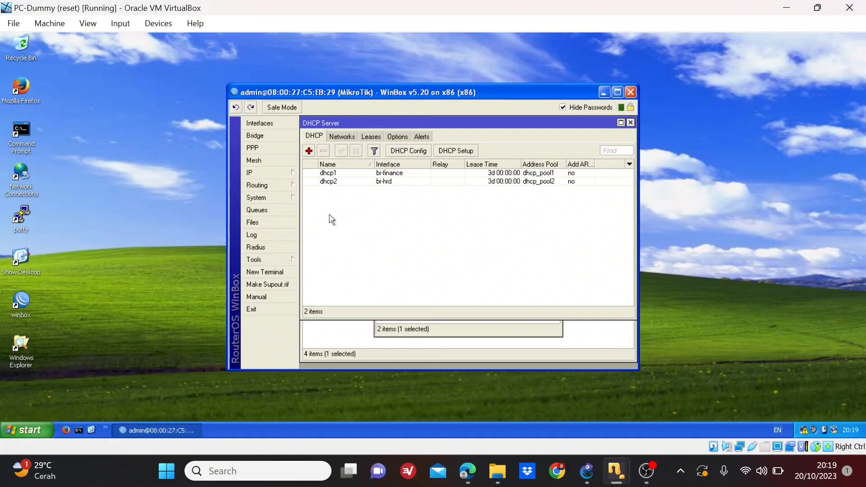
pyautogui.click(458, 151)
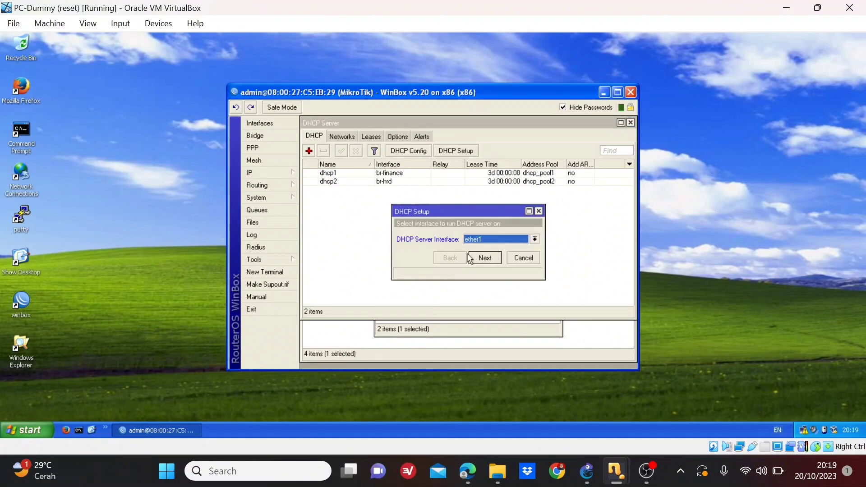
pyautogui.click(534, 240)
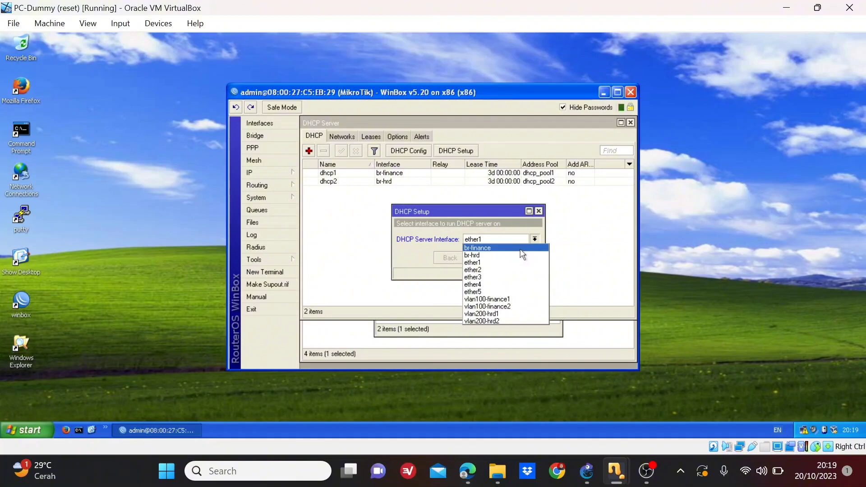
pyautogui.click(520, 249)
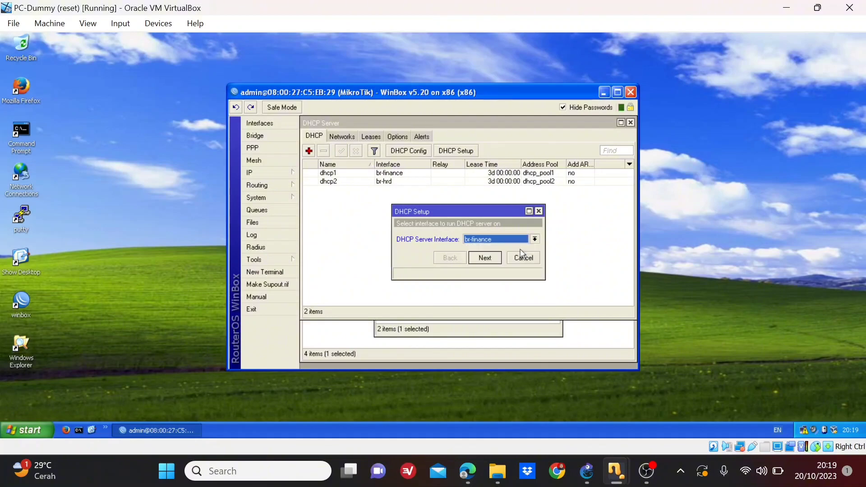
pyautogui.click(485, 260)
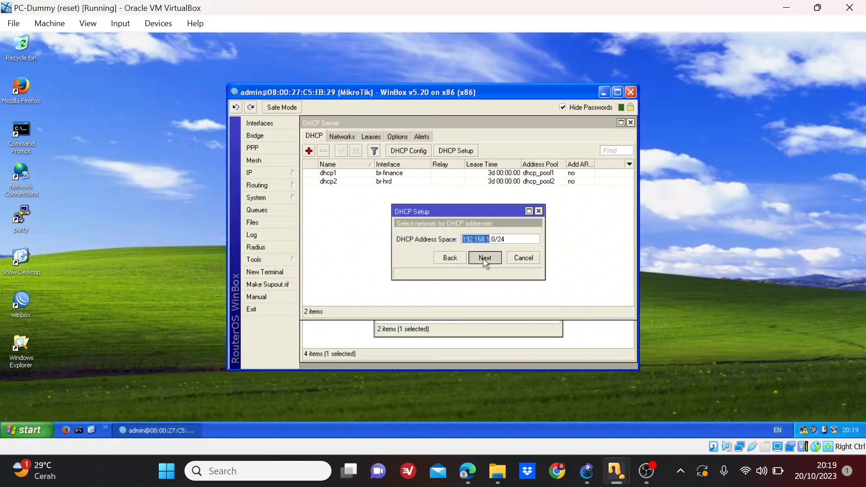
pyautogui.click(484, 261)
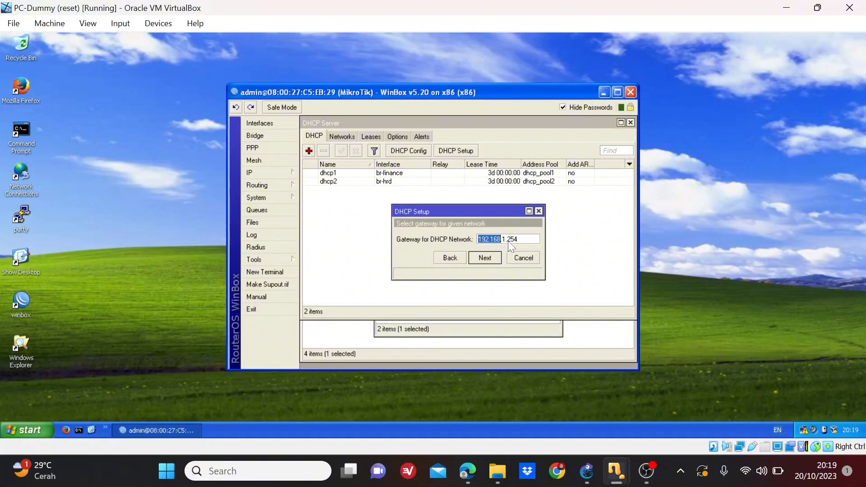
pyautogui.click(539, 212)
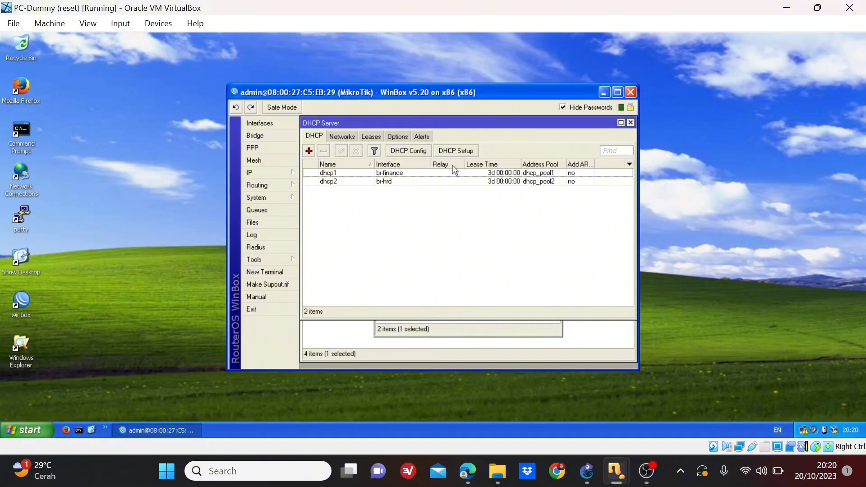
# - View the DHCP Setup address space and gateway pages for br-hrd, leaving the setup uncompleted
pyautogui.click(441, 154)
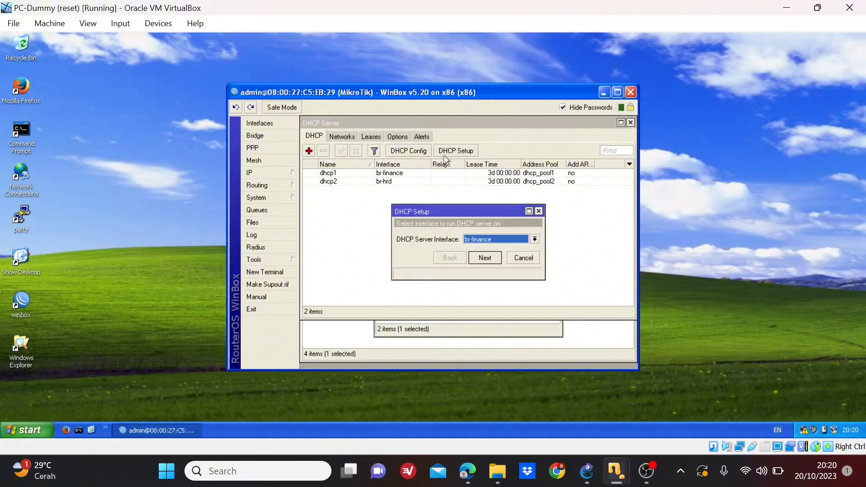
pyautogui.click(534, 240)
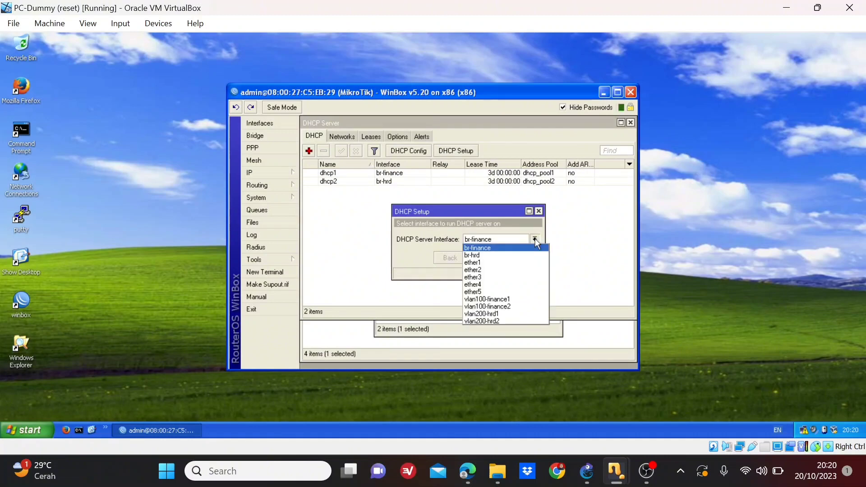
pyautogui.click(487, 255)
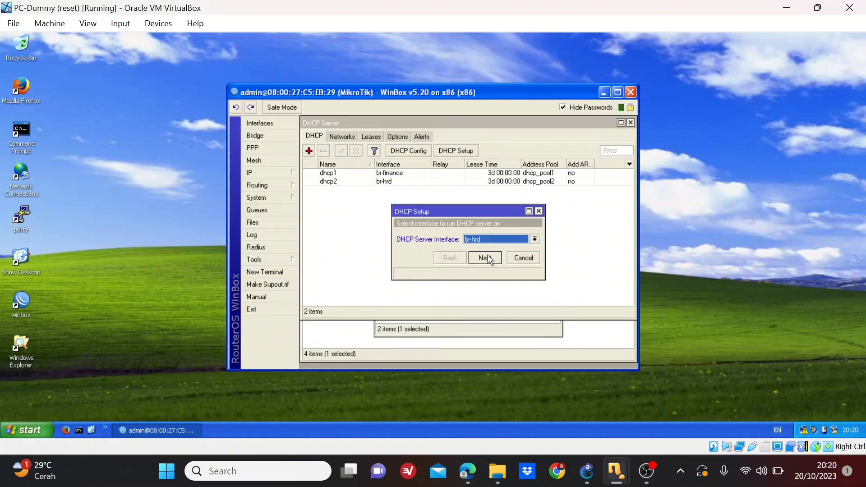
pyautogui.click(489, 260)
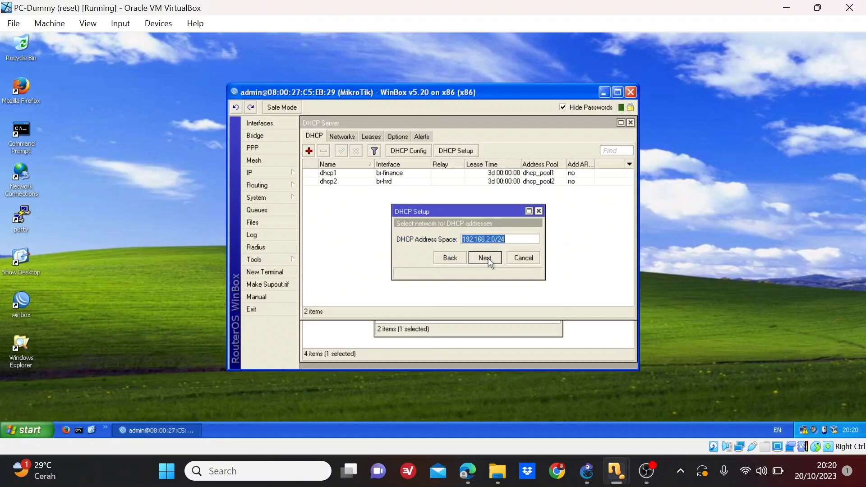
pyautogui.click(489, 259)
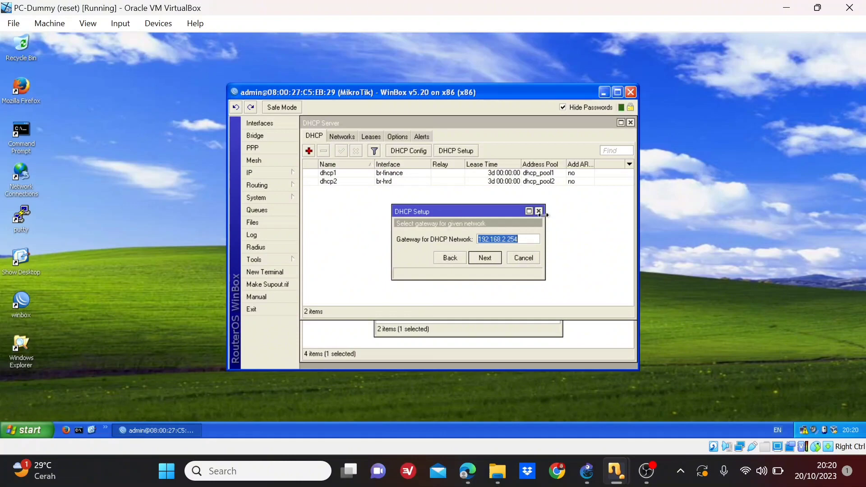
pyautogui.click(538, 211)
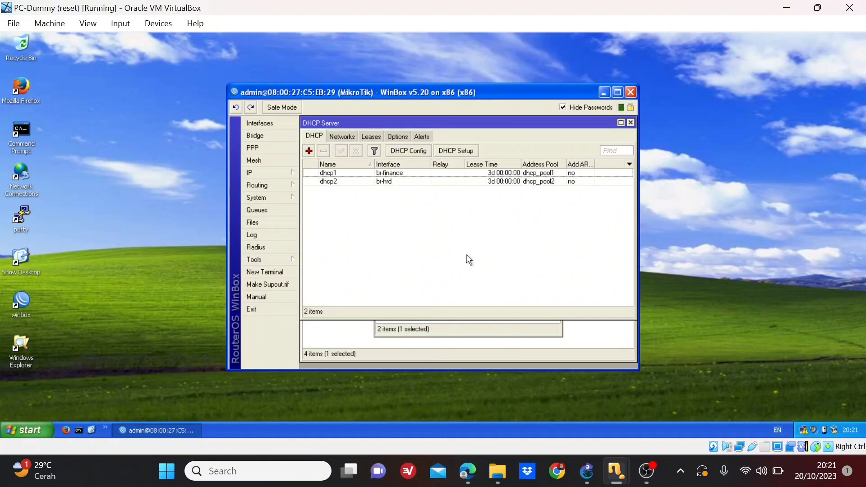
# - View the vlan topology in GNS3, then switch to the Finance1 virtual machine and dismiss its notifications
pyautogui.click(584, 475)
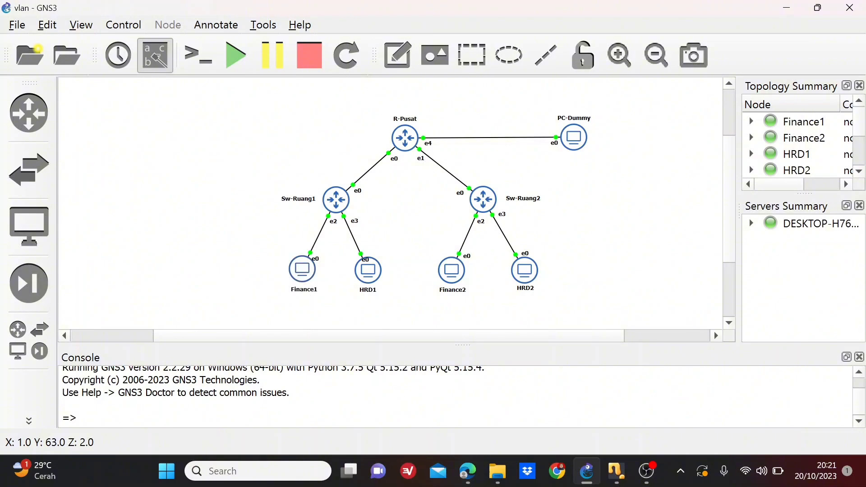
pyautogui.moveTo(615, 470)
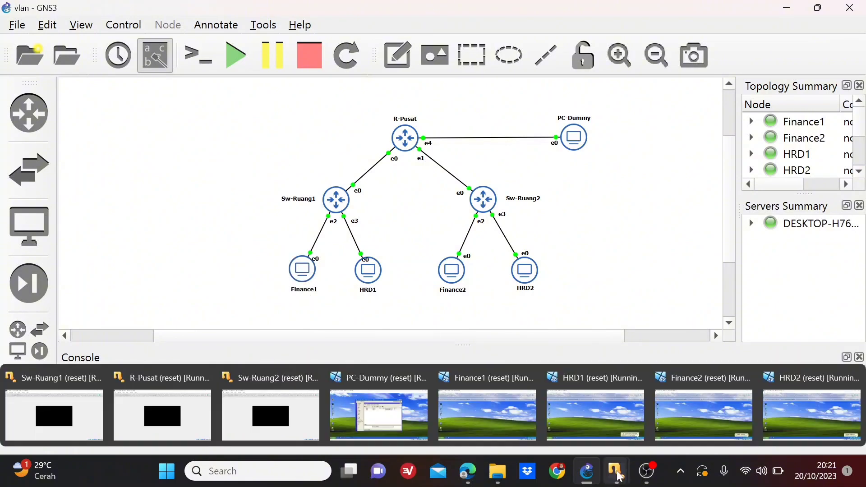
pyautogui.click(515, 419)
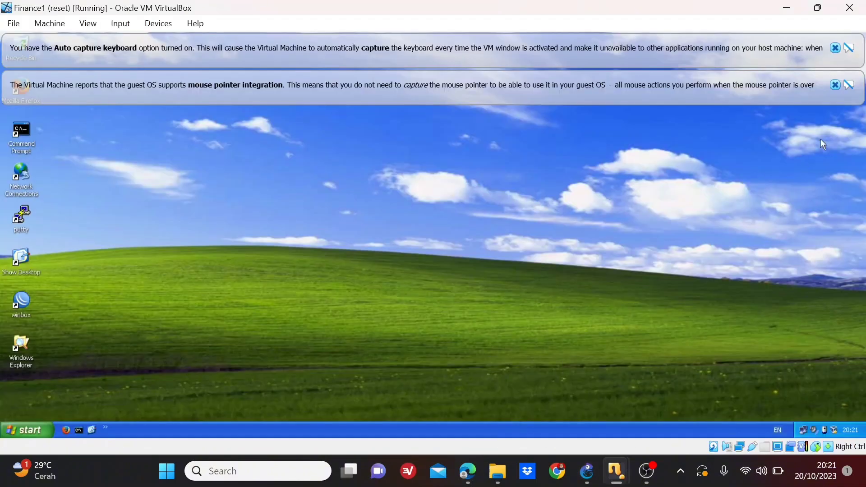
pyautogui.click(835, 84)
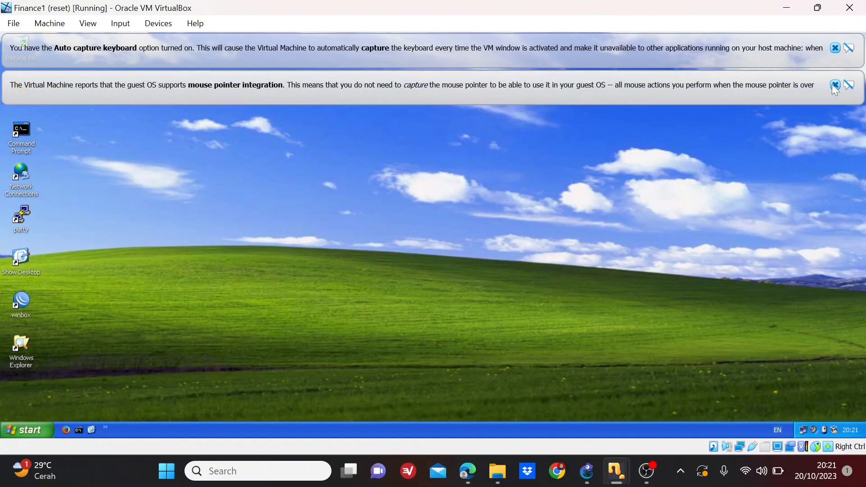
pyautogui.click(834, 48)
# - Launch WinBox on Finance1 and connect as admin to the MikroTik device at 08:00:27:6A:CF:50
pyautogui.click(23, 306)
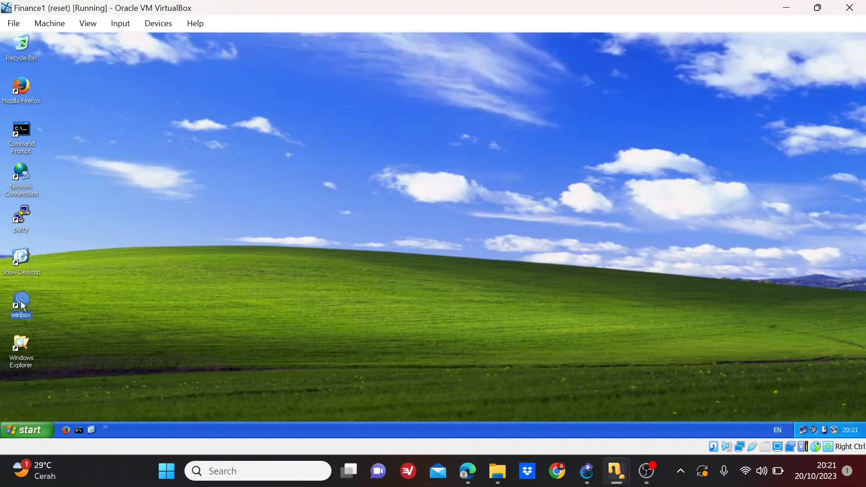
pyautogui.doubleClick(24, 306)
pyautogui.click(182, 64)
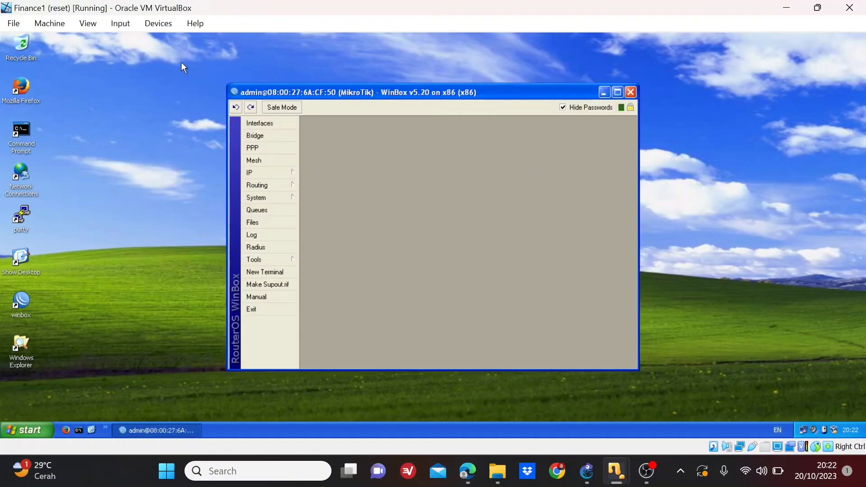
# - Show the interface list, view the types available for a new interface, and examine the vlan100-finance1 and vlan200-hrd1 settings
pyautogui.click(283, 124)
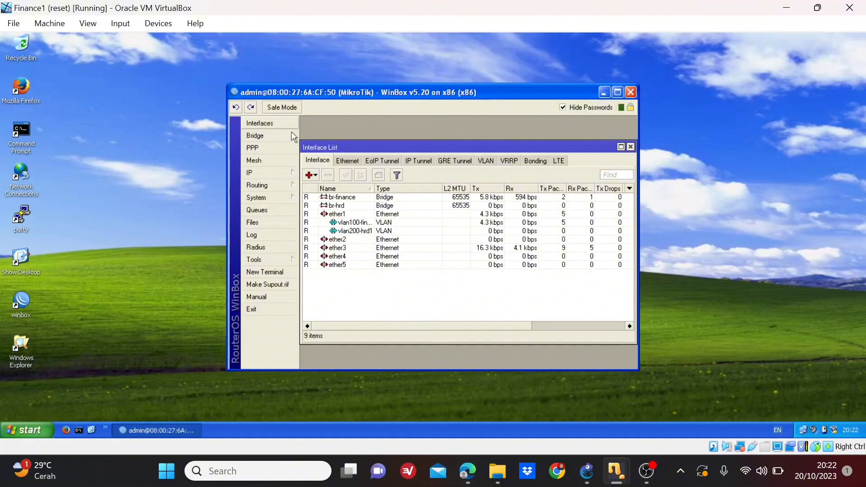
pyautogui.click(315, 177)
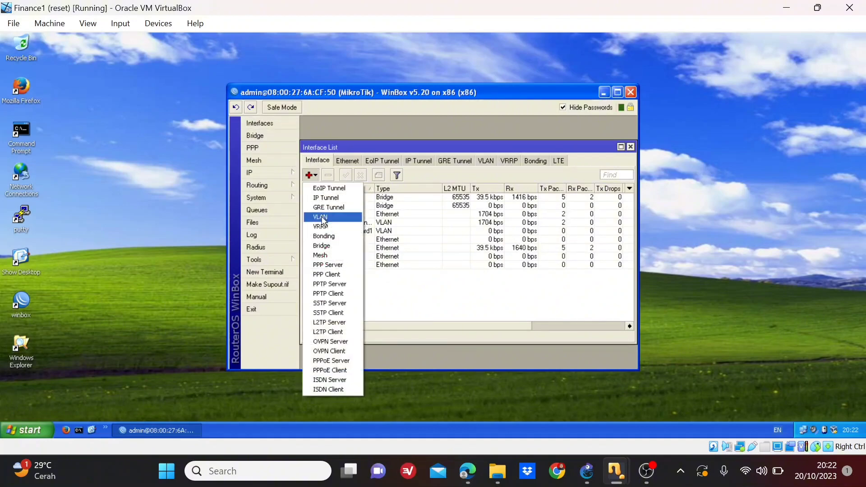
pyautogui.click(389, 216)
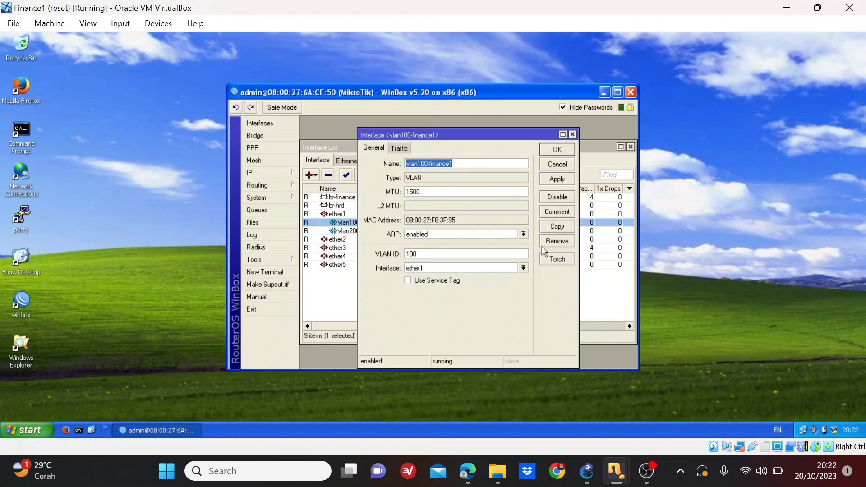
pyautogui.click(572, 134)
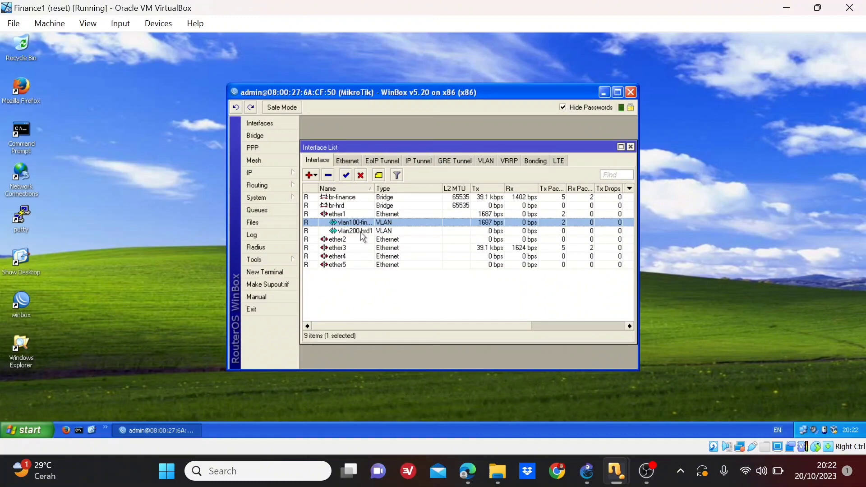
pyautogui.doubleClick(362, 232)
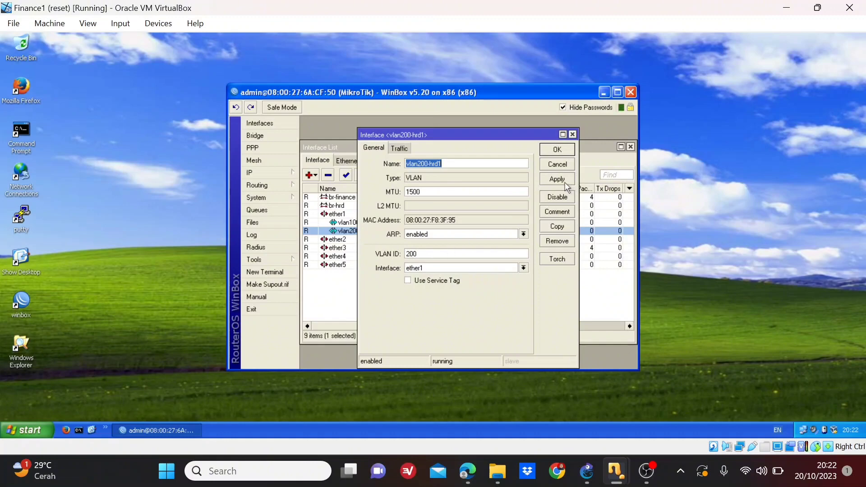
pyautogui.click(564, 151)
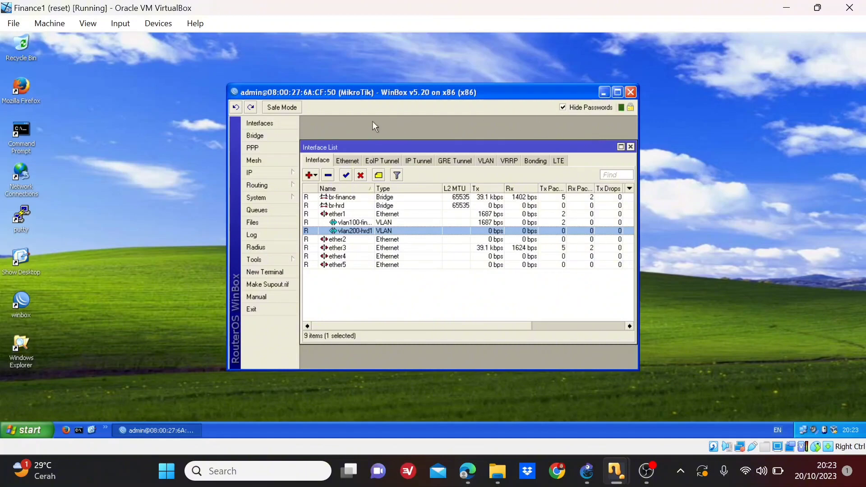
# - Show the switch's bridge list and examine the settings of its br-finance and br-hrd bridges
pyautogui.click(276, 139)
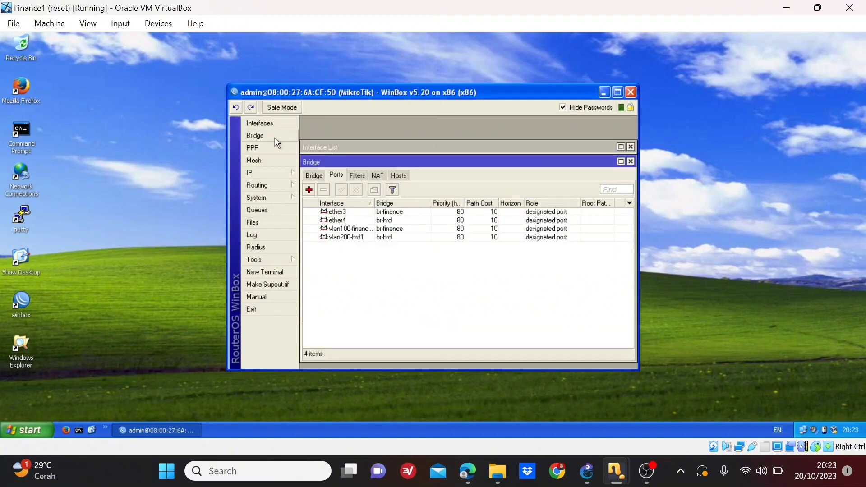
pyautogui.click(313, 176)
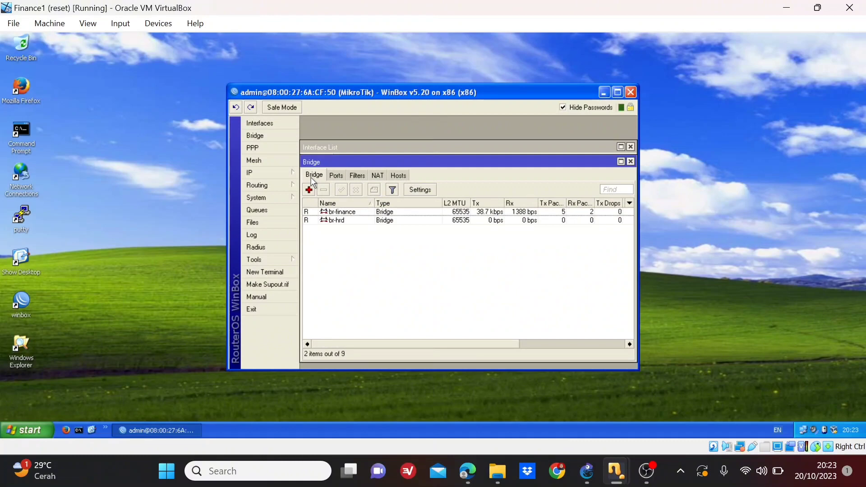
pyautogui.doubleClick(352, 212)
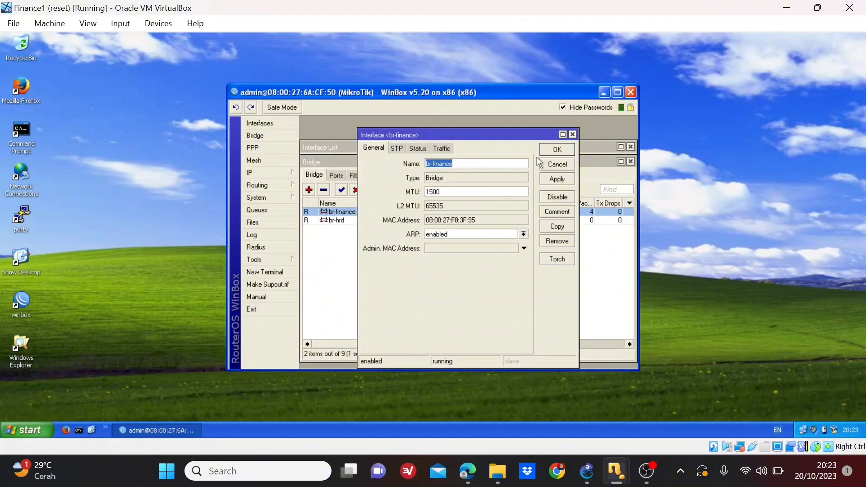
pyautogui.click(573, 134)
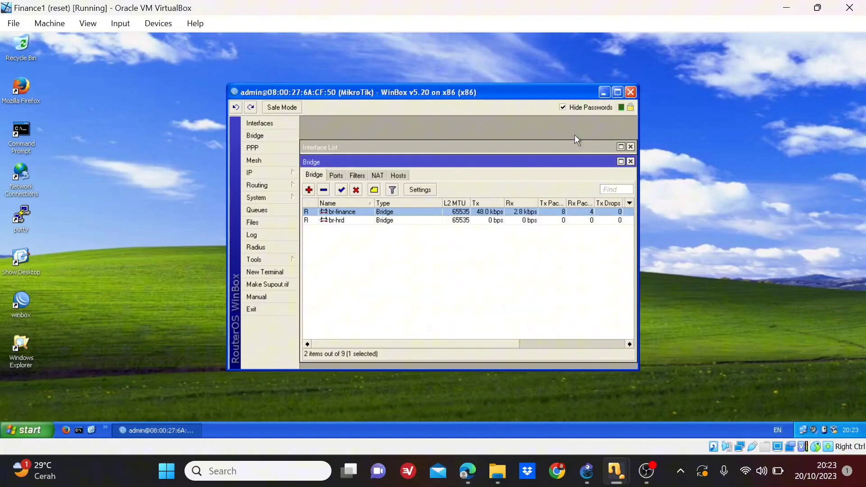
pyautogui.doubleClick(365, 221)
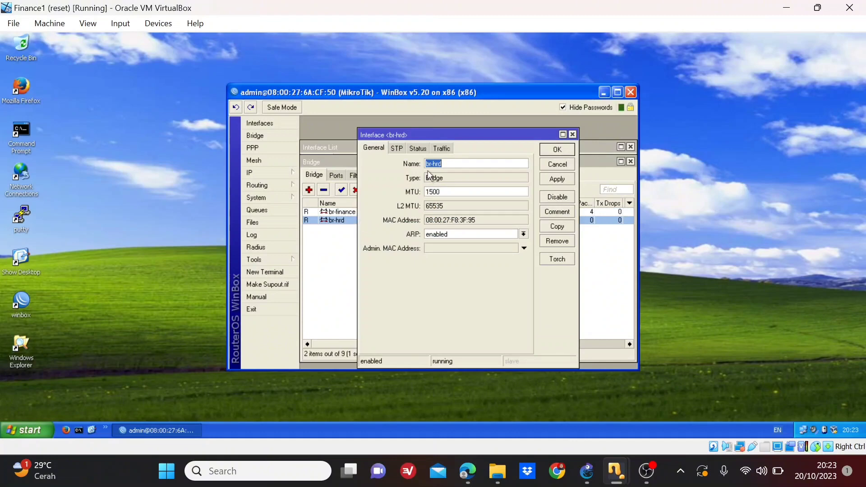
pyautogui.click(572, 135)
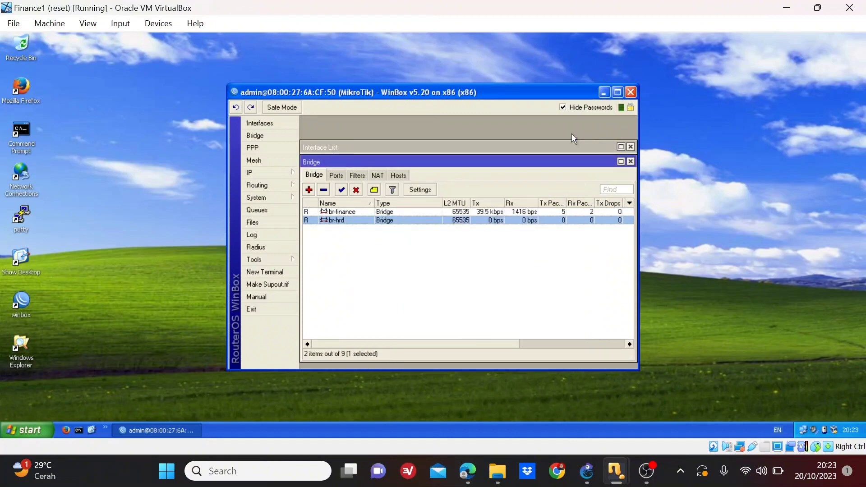
# - Show the switch's bridge ports sorted by bridge and examine the vlan100-finance1, ether4 and vlan200-hrd1 port settings
pyautogui.click(336, 175)
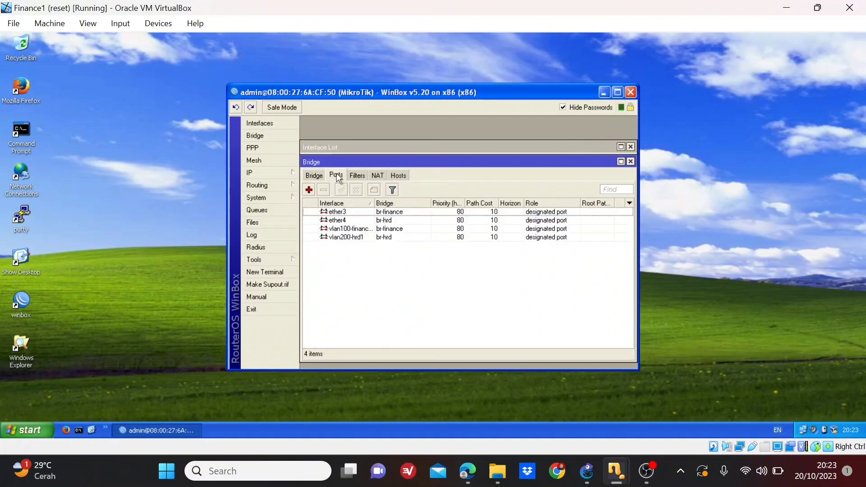
pyautogui.click(413, 205)
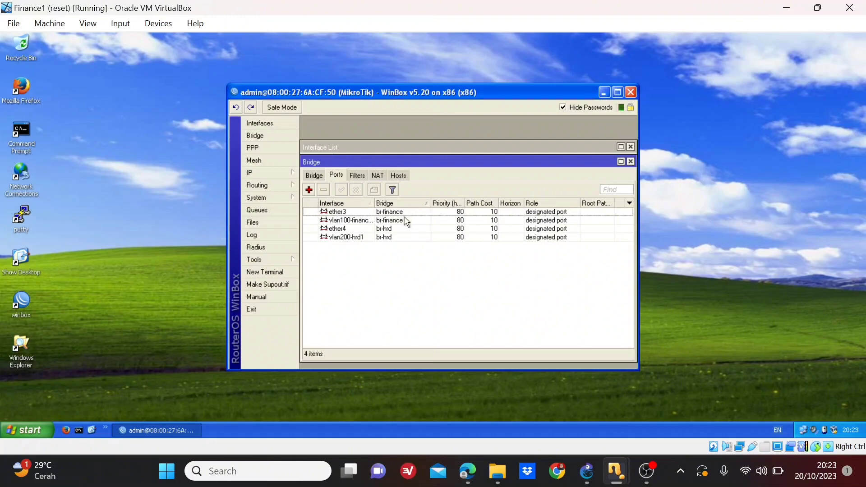
pyautogui.click(351, 223)
pyautogui.doubleClick(350, 223)
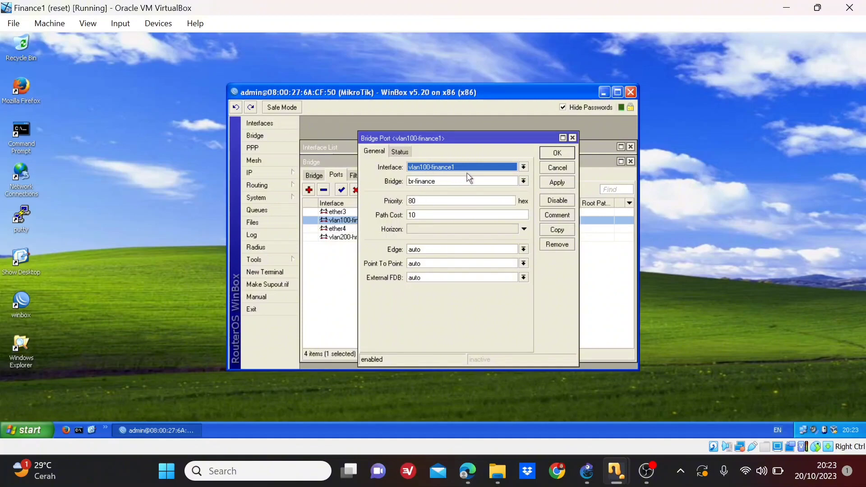
pyautogui.click(572, 138)
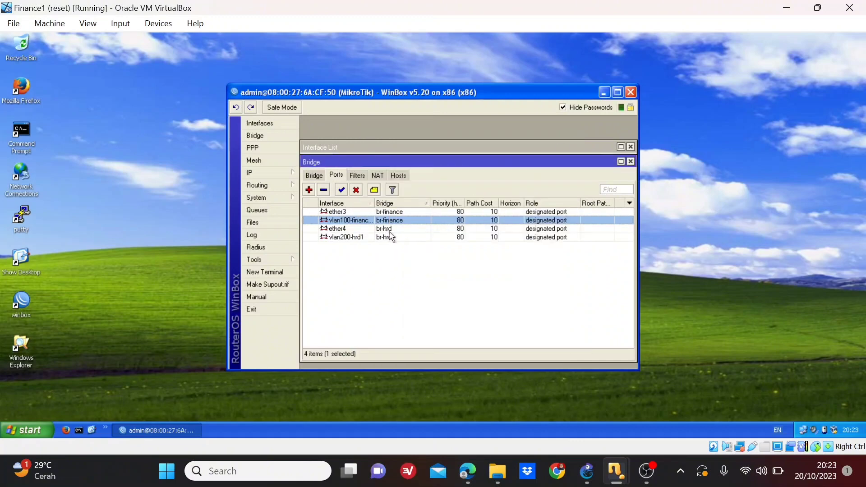
pyautogui.doubleClick(350, 229)
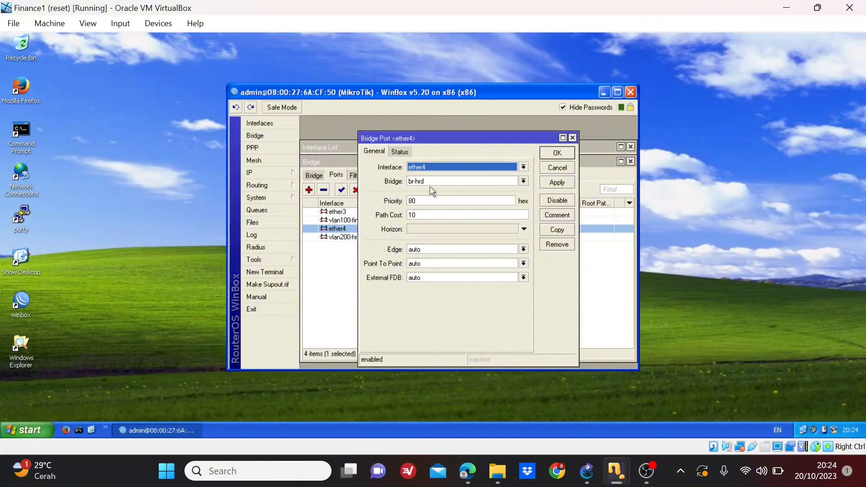
pyautogui.click(572, 138)
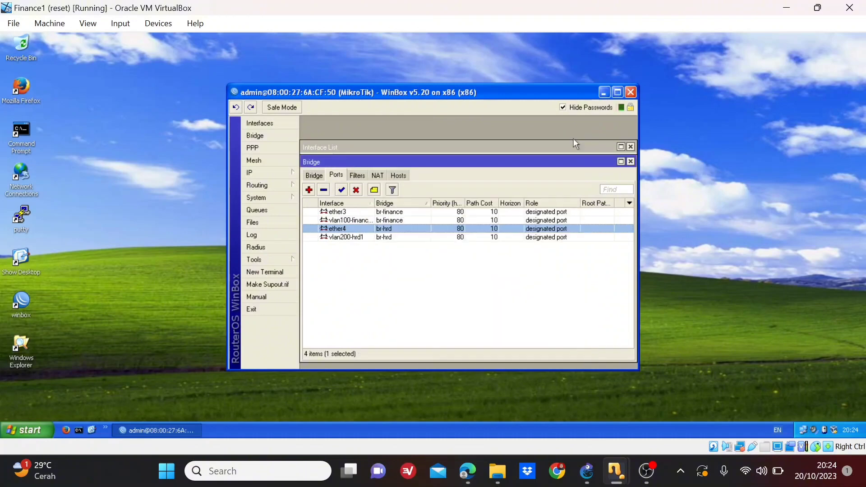
pyautogui.doubleClick(360, 238)
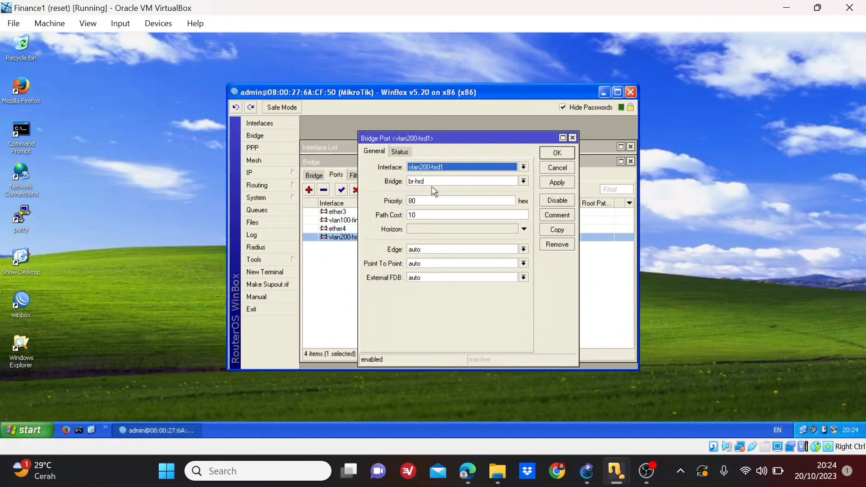
pyautogui.click(571, 140)
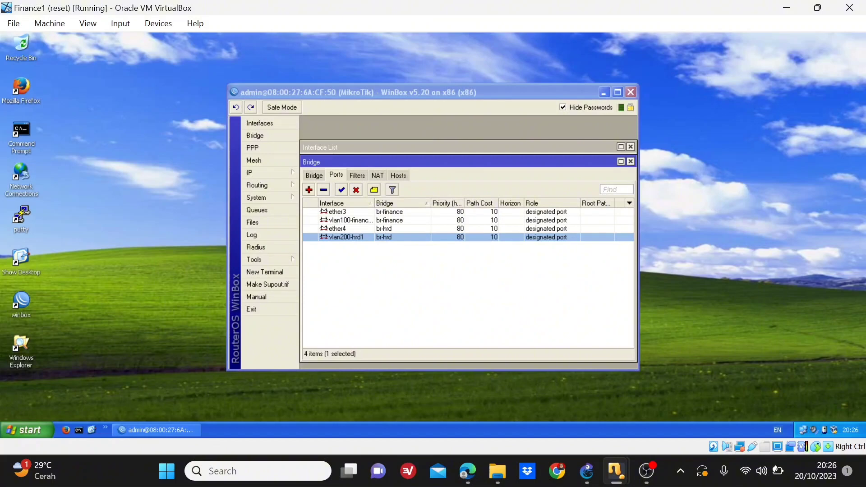
# - View the vlan topology in GNS3, then switch to the Finance2 virtual machine
pyautogui.click(586, 470)
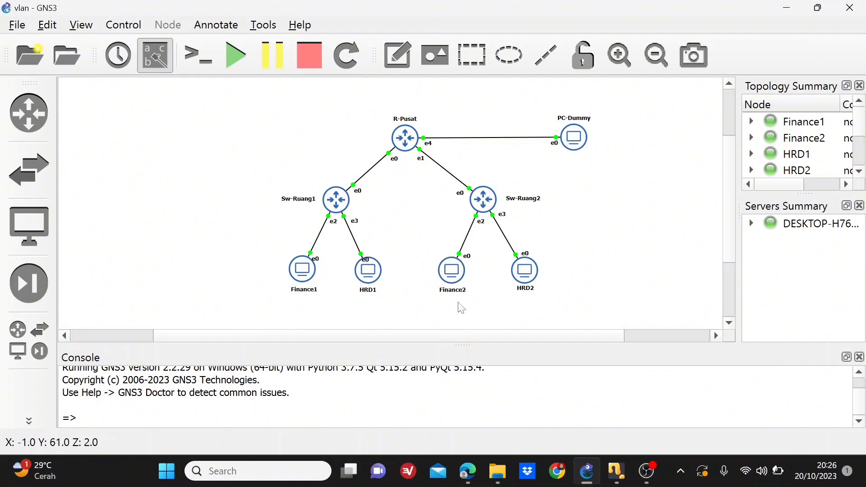
pyautogui.moveTo(616, 474)
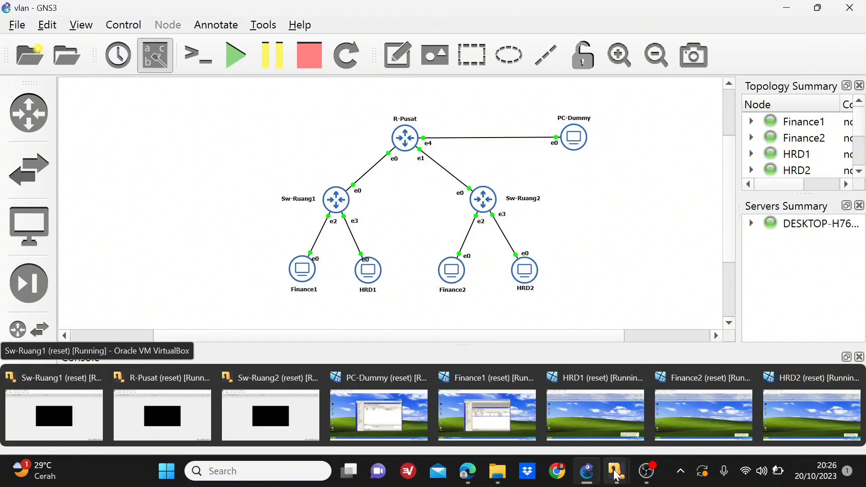
pyautogui.click(683, 413)
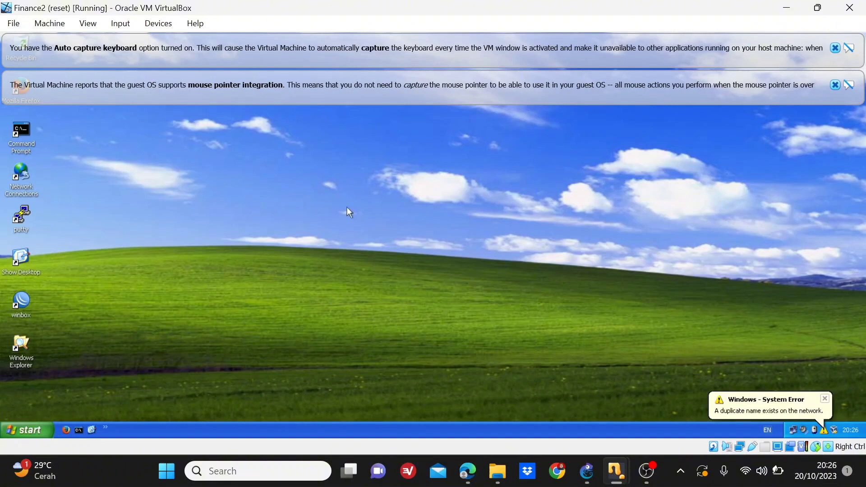
# - Dismiss the Finance2 virtual machine notifications, then launch WinBox and connect as admin to the MikroTik device at 08:00:27:6A:47:F7
pyautogui.click(835, 85)
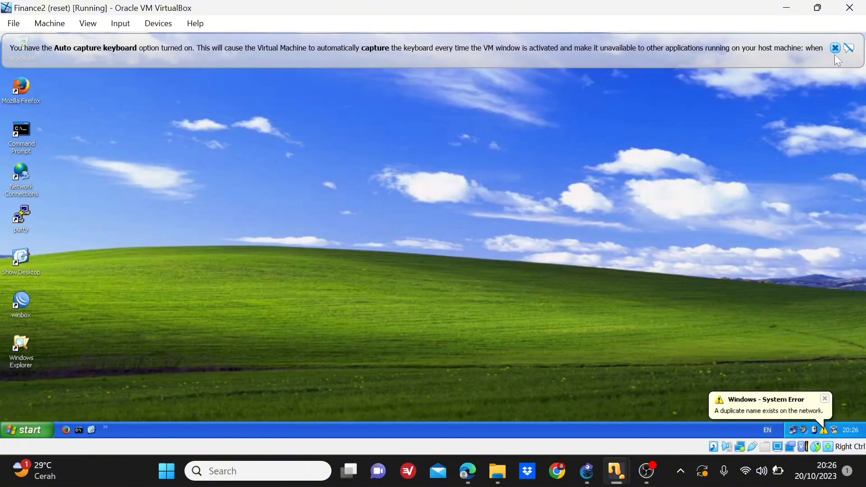
pyautogui.click(835, 48)
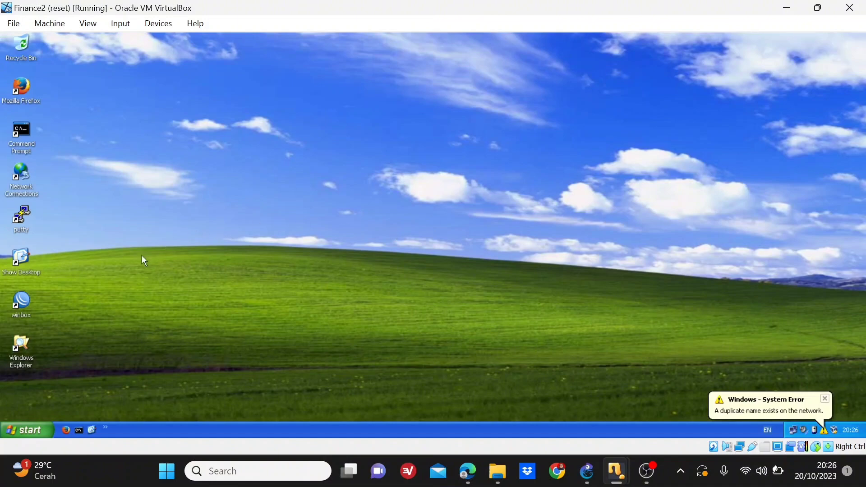
pyautogui.doubleClick(21, 302)
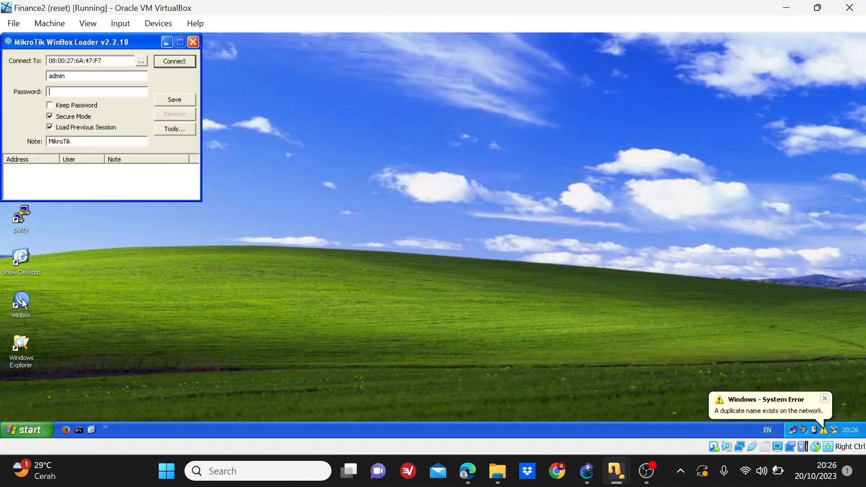
pyautogui.click(189, 62)
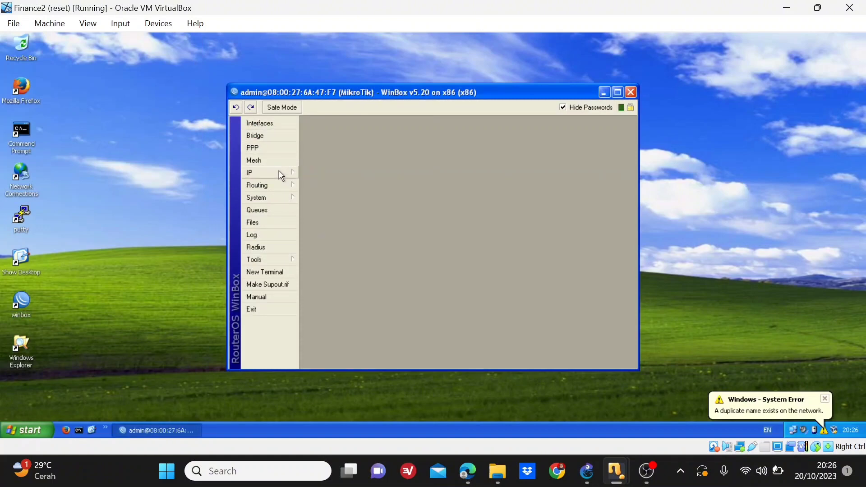
# - Show this switch's interface list, view the types available for a new interface, and examine the vlan100-finance2 and vlan200-hrd2 settings
pyautogui.click(266, 126)
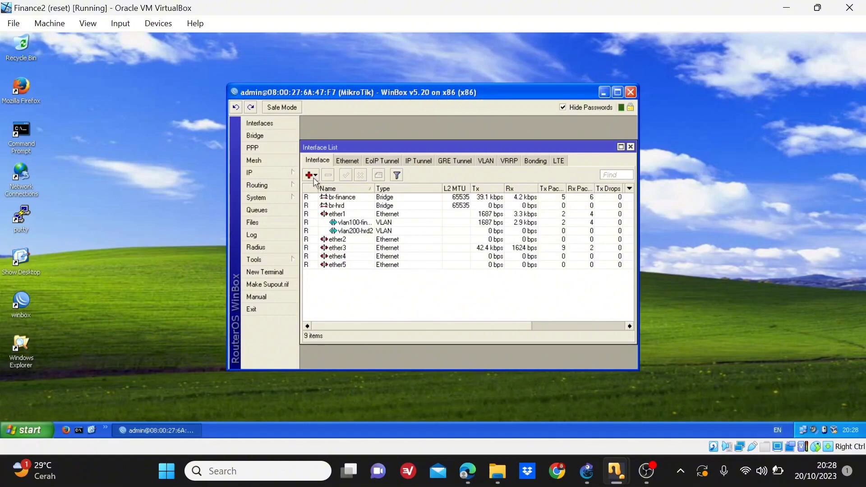
pyautogui.click(312, 176)
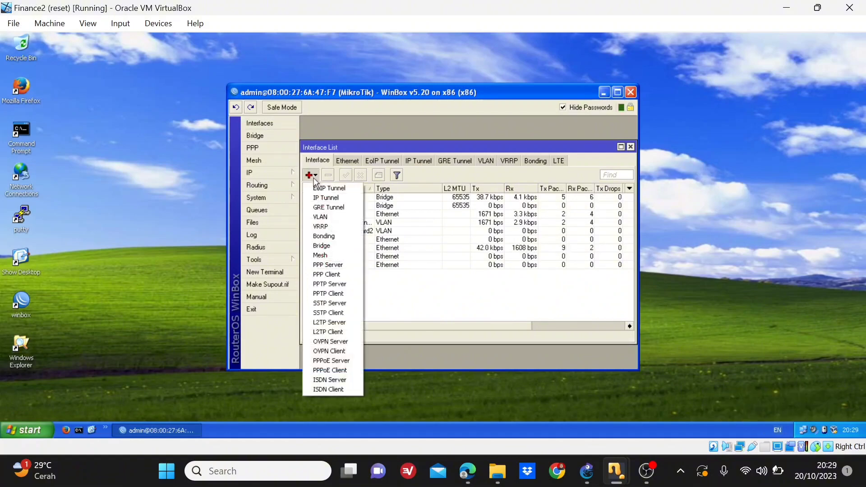
pyautogui.click(373, 225)
pyautogui.doubleClick(369, 224)
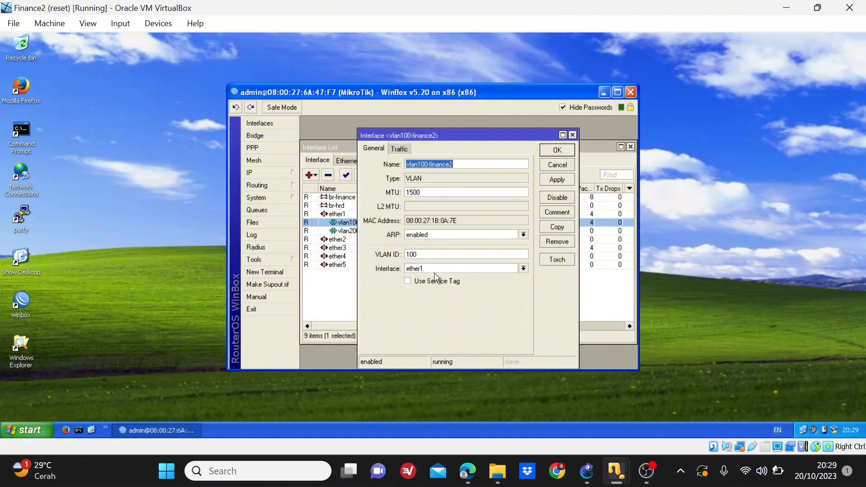
pyautogui.click(573, 136)
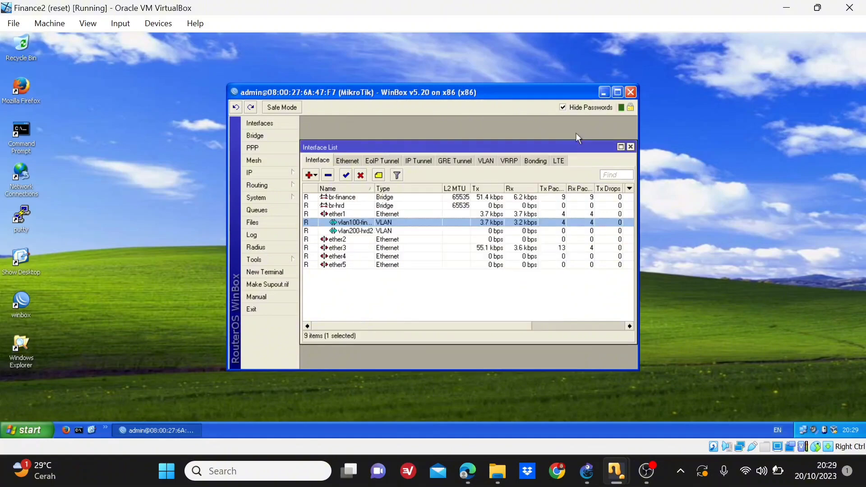
pyautogui.click(363, 232)
pyautogui.doubleClick(364, 233)
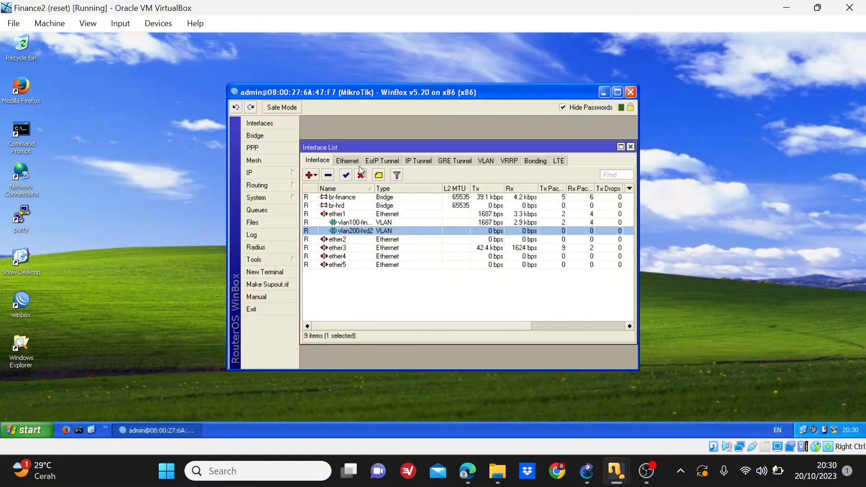
# - Show the second switch's bridges and its ports sorted by bridge, examining the vlan100-finance2, ether4 and vlan200-hrd2 port settings
pyautogui.click(270, 136)
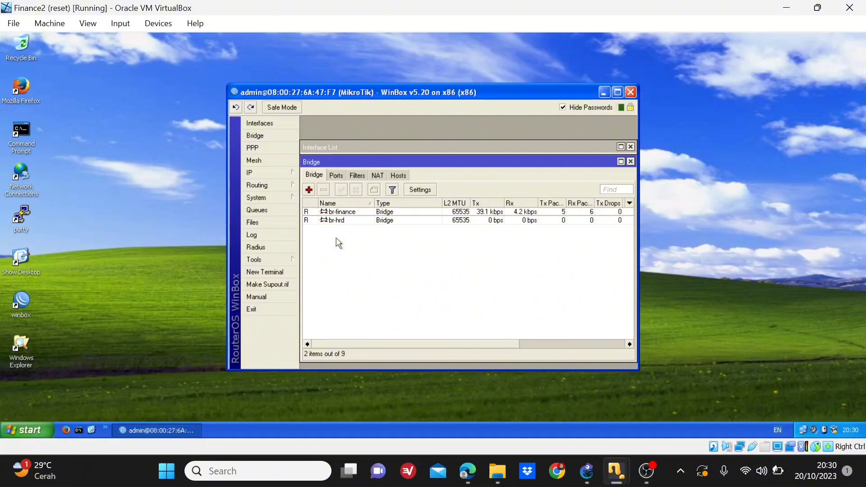
pyautogui.click(340, 176)
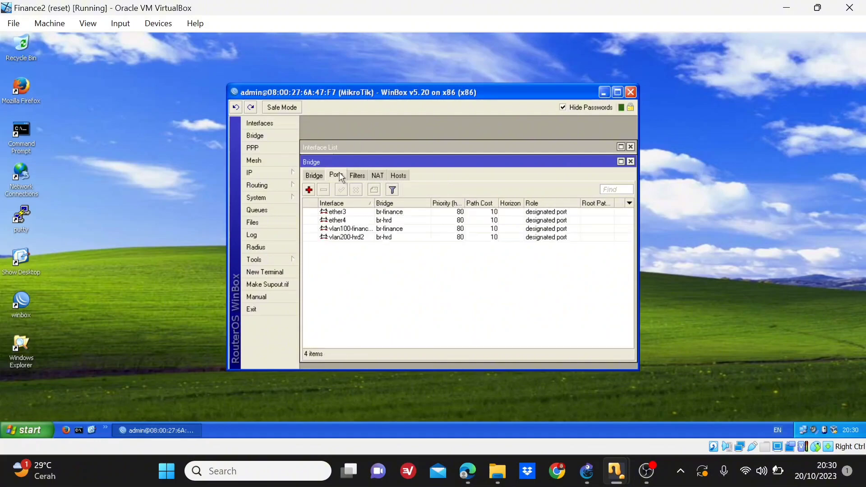
pyautogui.click(401, 205)
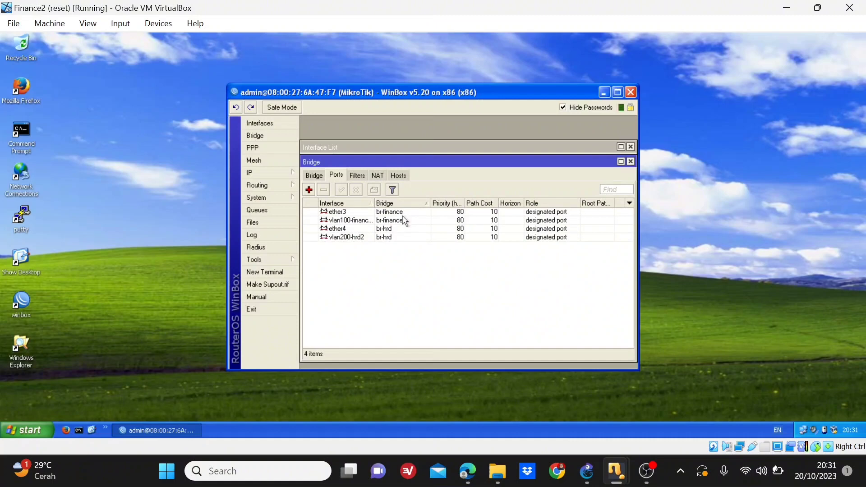
pyautogui.click(356, 222)
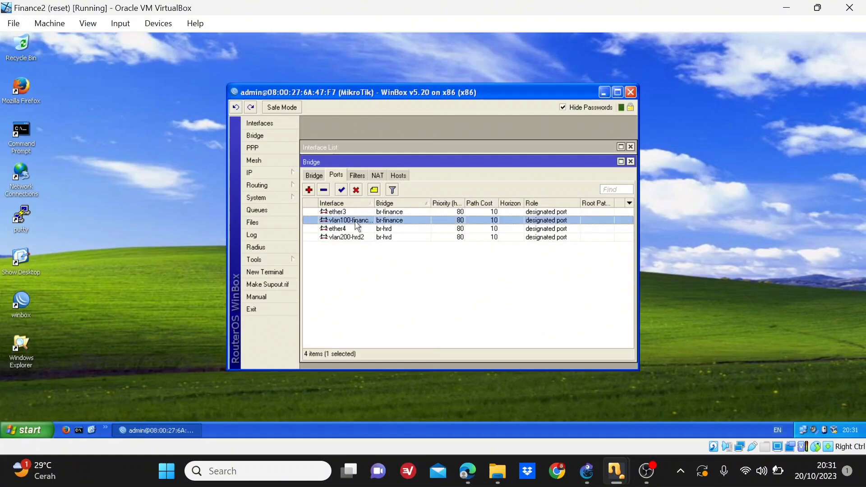
pyautogui.doubleClick(357, 220)
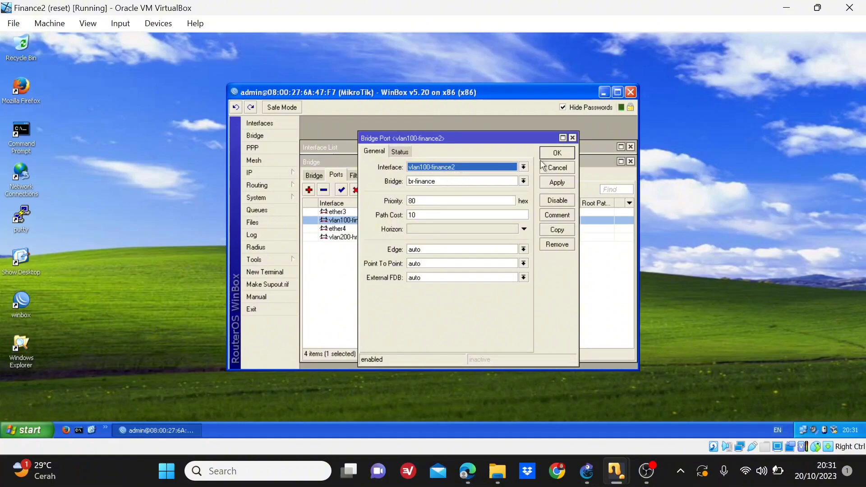
pyautogui.click(571, 138)
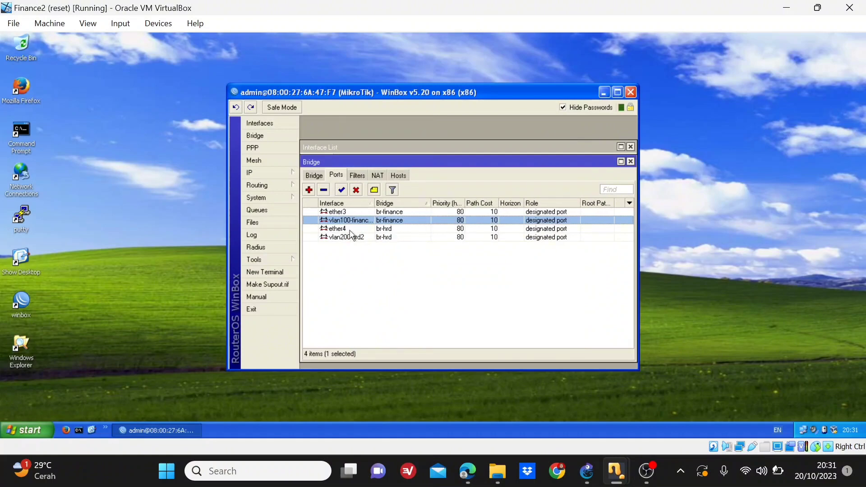
pyautogui.click(350, 230)
pyautogui.doubleClick(350, 232)
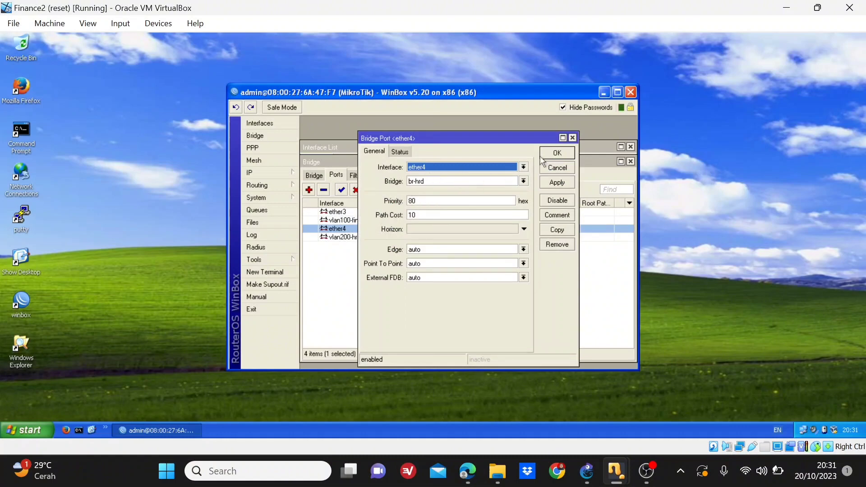
pyautogui.click(572, 138)
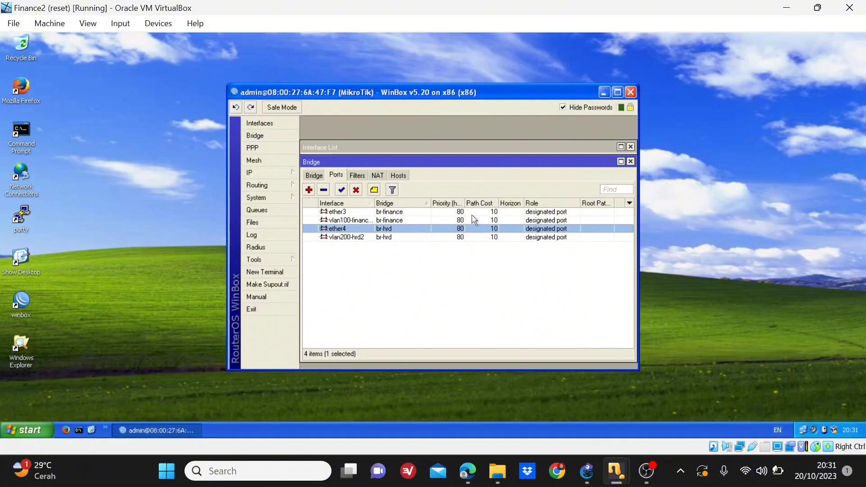
pyautogui.doubleClick(365, 239)
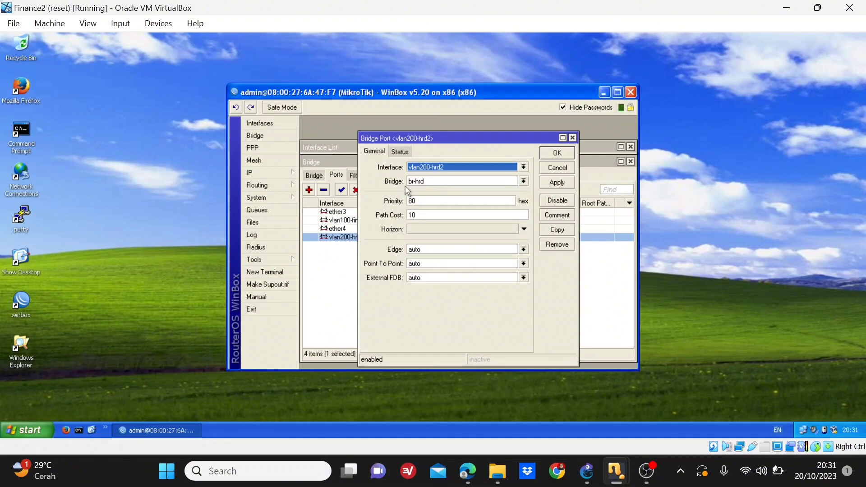
pyautogui.click(572, 138)
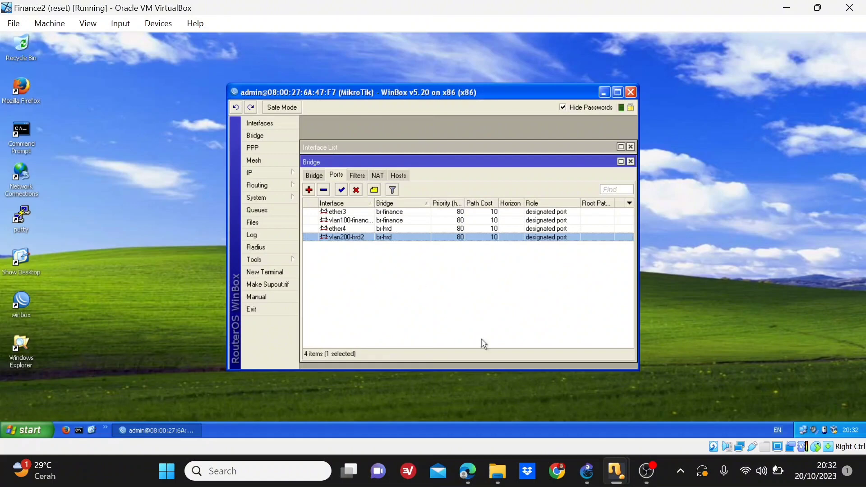
# - Switch to the Finance1 virtual machine and run ipconfig in Command Prompt to check its IP configuration
pyautogui.moveTo(614, 470)
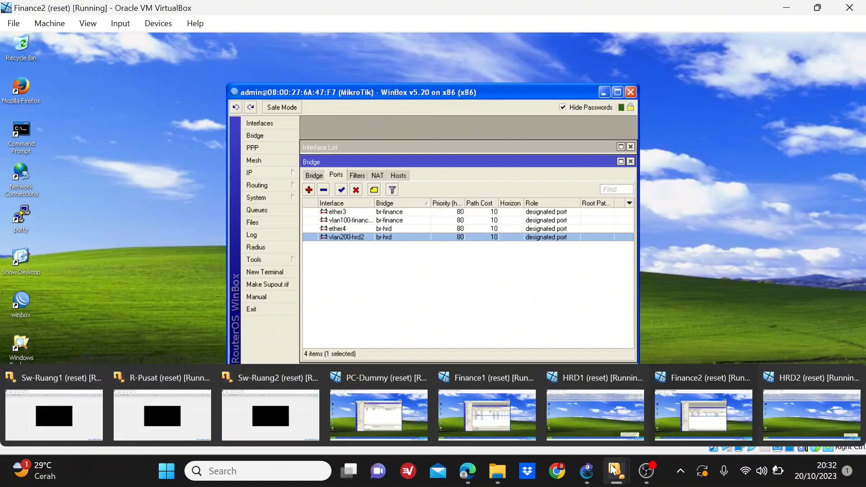
pyautogui.click(488, 418)
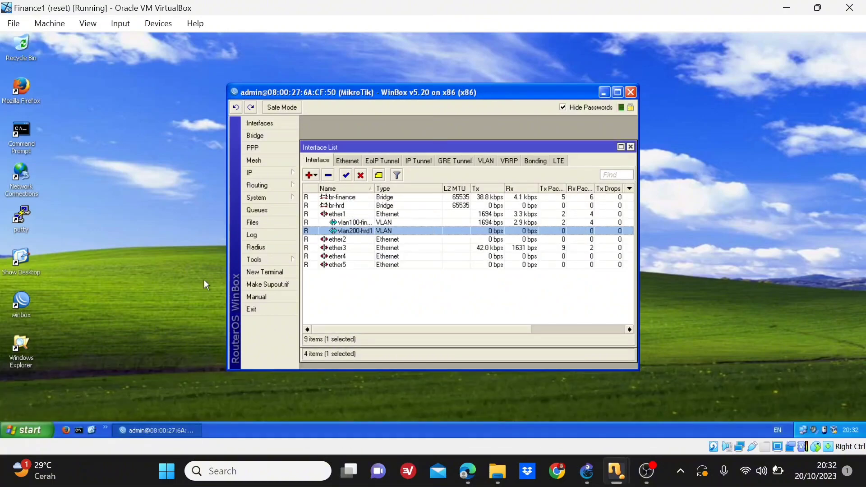
pyautogui.doubleClick(21, 130)
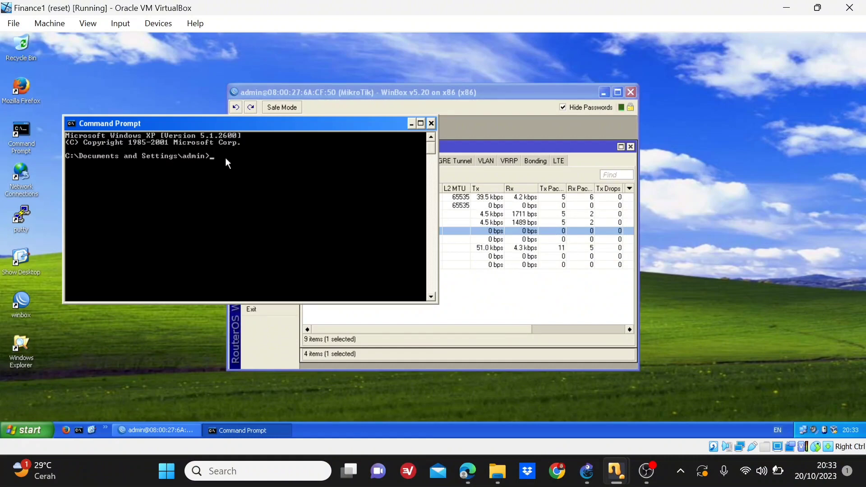
pyautogui.write('i')
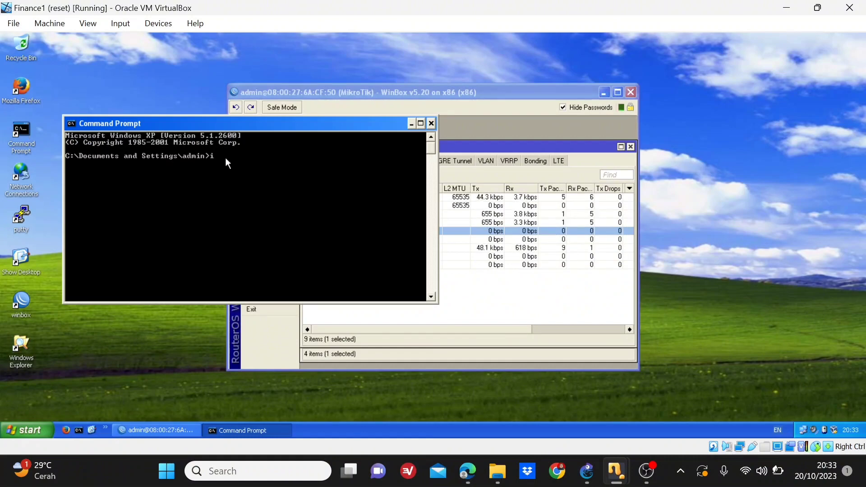
pyautogui.write('pconfig')
pyautogui.press('Return')
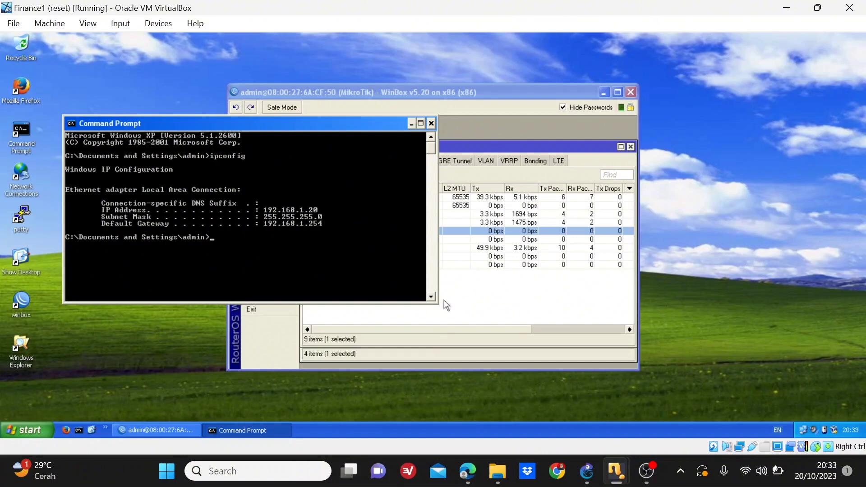
# - Switch to the HRD1 virtual machine, dismiss its notifications, and run ipconfig in Command Prompt to check its IP configuration
pyautogui.moveTo(615, 471)
pyautogui.click(584, 409)
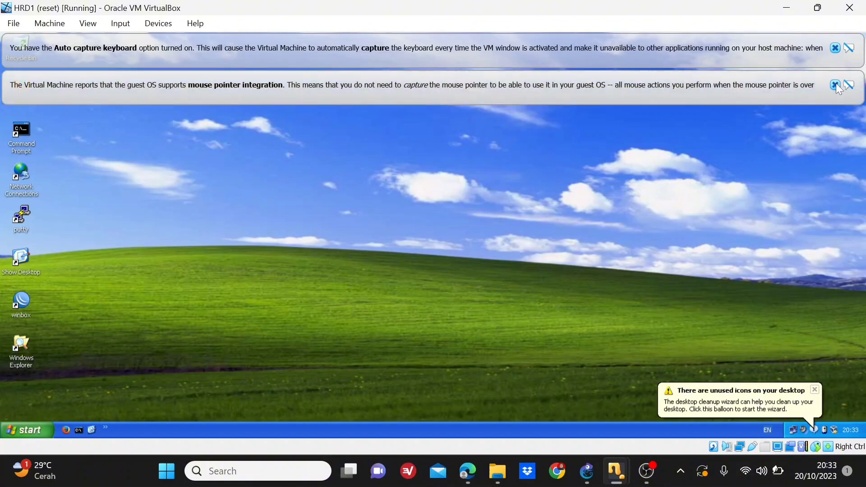
pyautogui.click(834, 47)
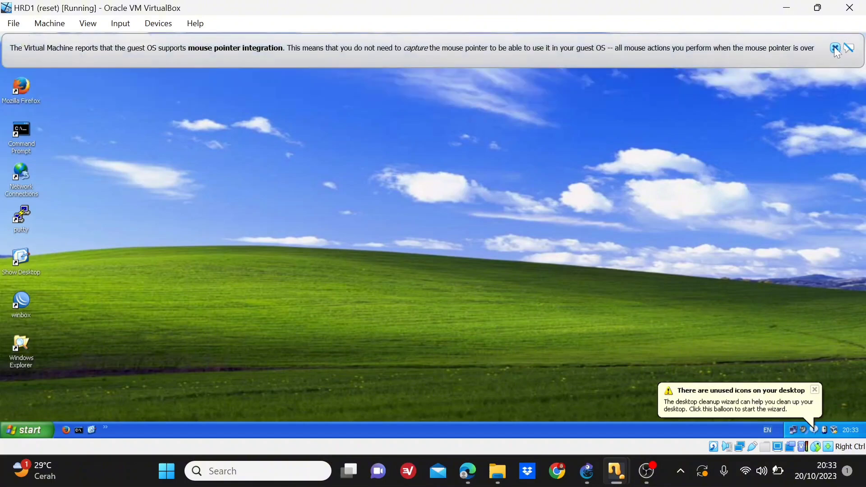
pyautogui.click(834, 47)
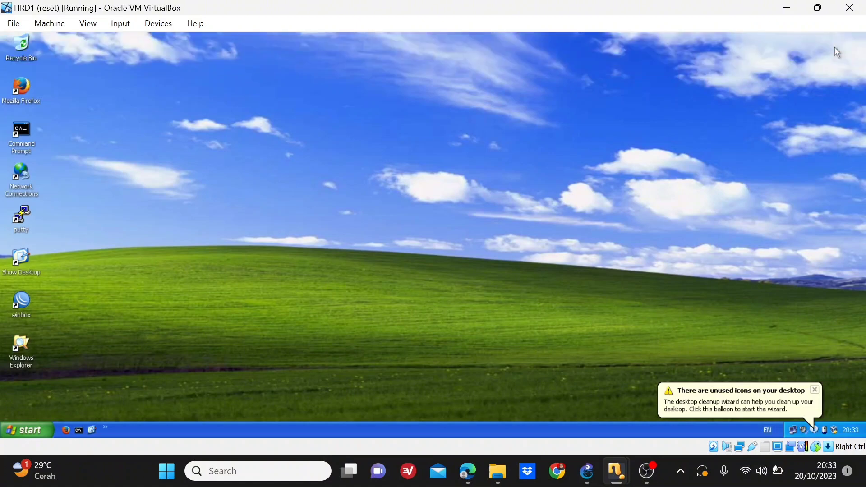
pyautogui.doubleClick(24, 133)
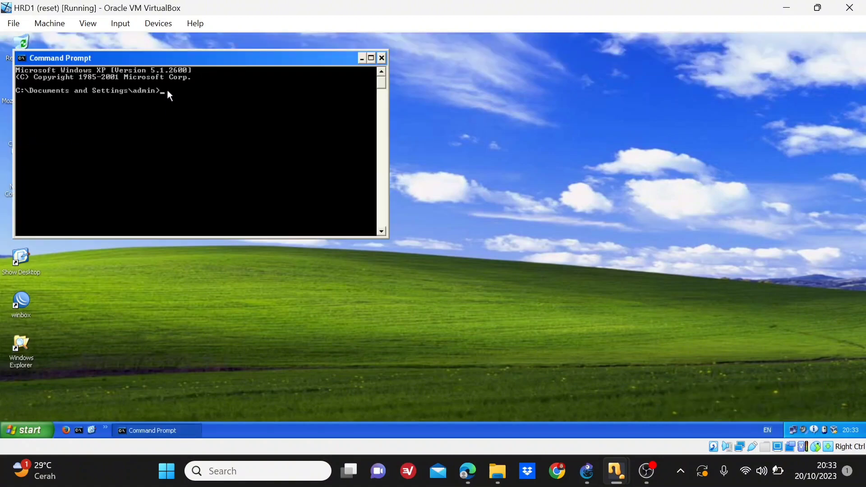
pyautogui.write('ipconfig')
pyautogui.press('Return')
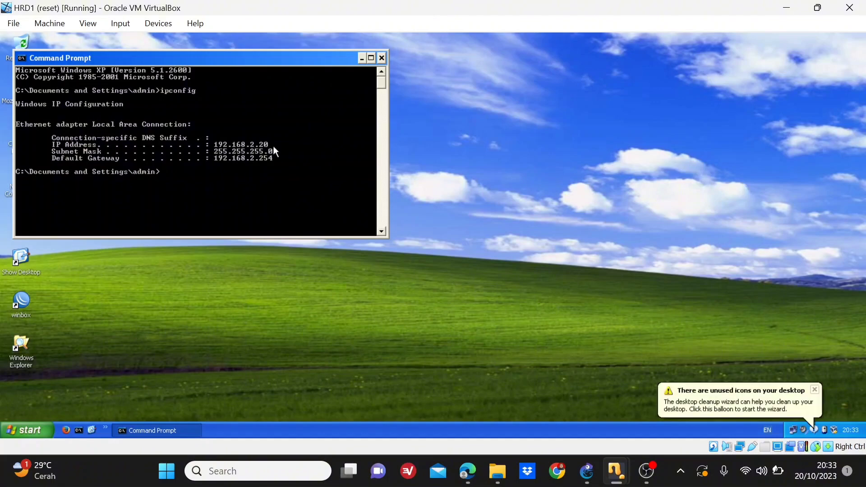
# - Switch to the Finance2 virtual machine and run ipconfig in Command Prompt to check its IP configuration
pyautogui.moveTo(615, 483)
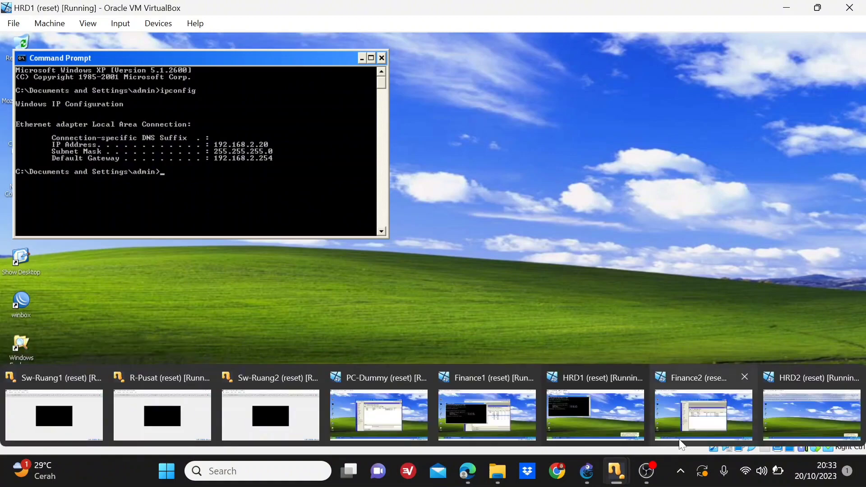
pyautogui.click(686, 407)
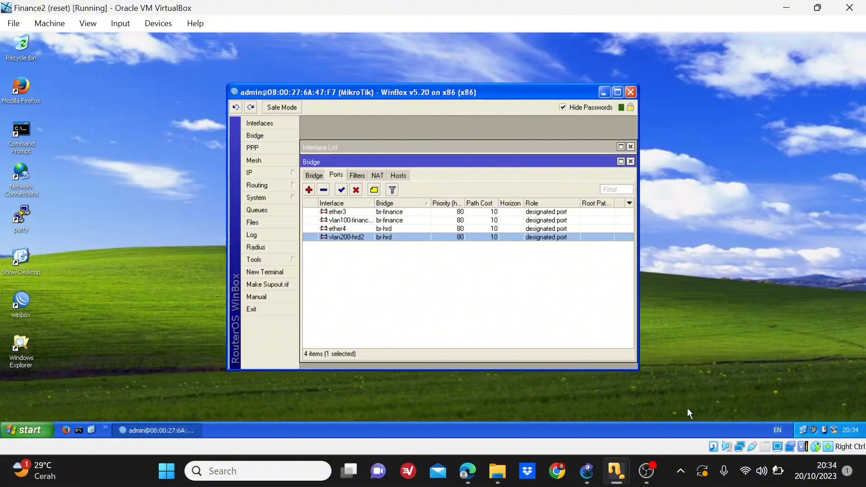
pyautogui.doubleClick(29, 131)
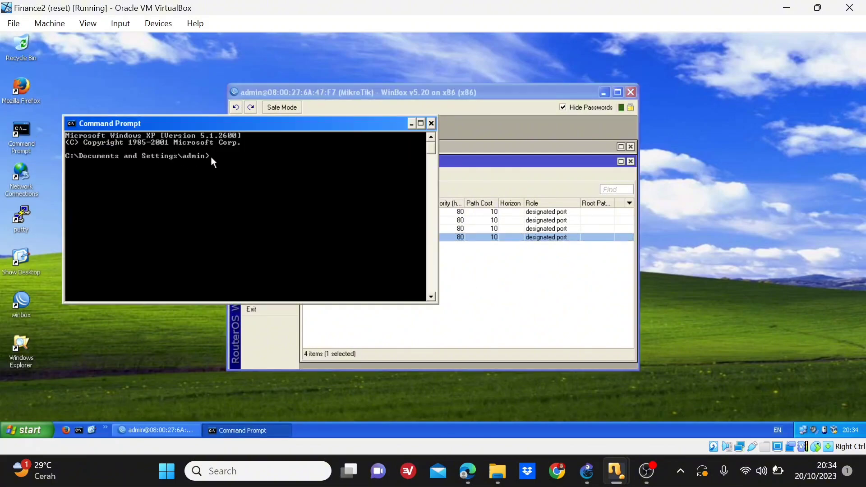
pyautogui.write('i')
pyautogui.write('pcongfig')
pyautogui.press('Return')
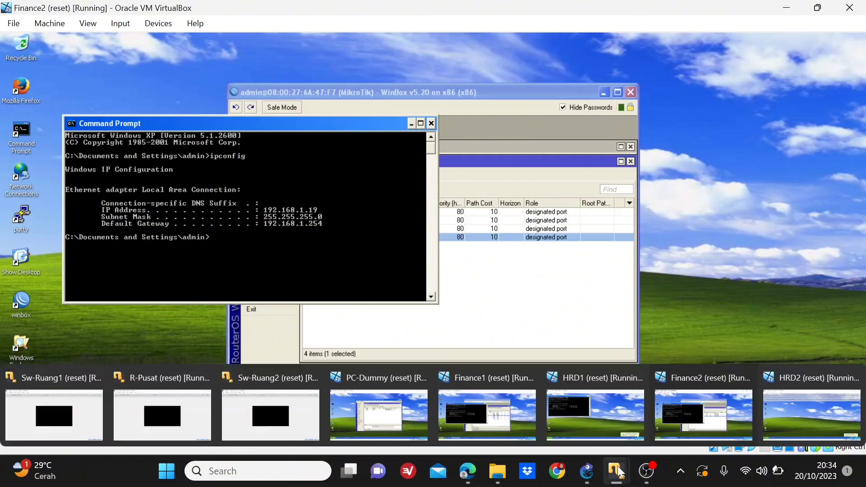
# - Switch to the HRD2 virtual machine, dismiss its notifications, and run ipconfig in Command Prompt to check its IP configuration
pyautogui.click(793, 420)
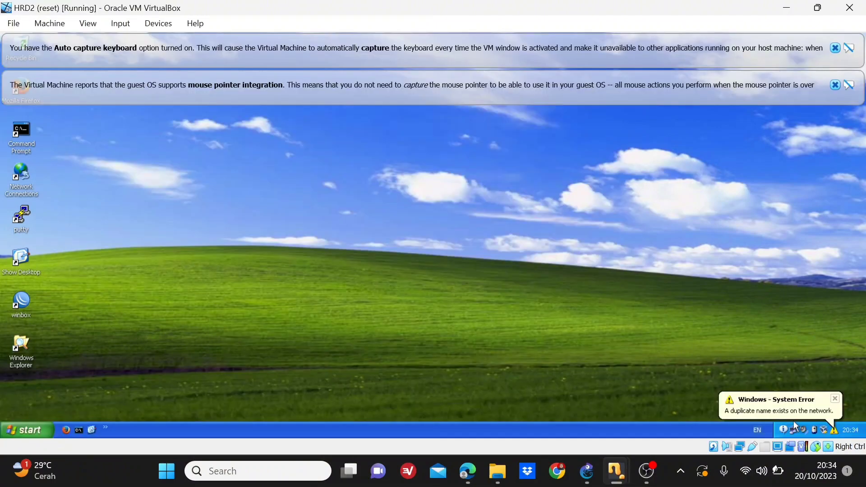
pyautogui.click(835, 85)
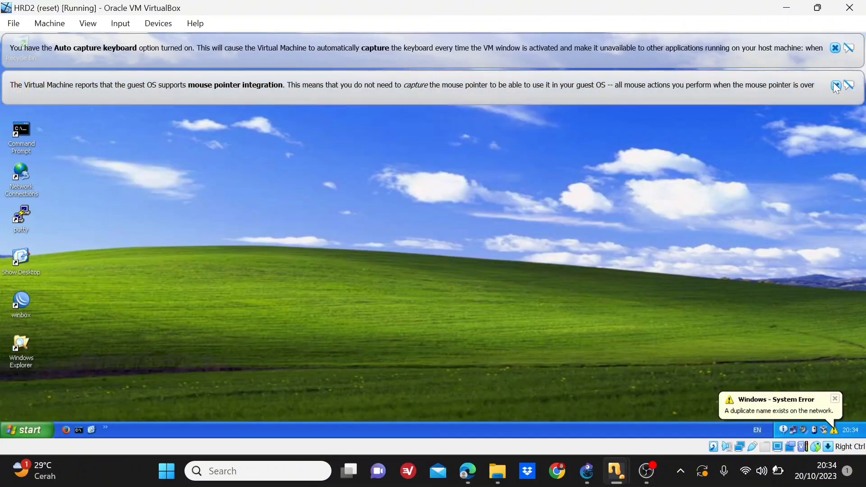
pyautogui.click(834, 48)
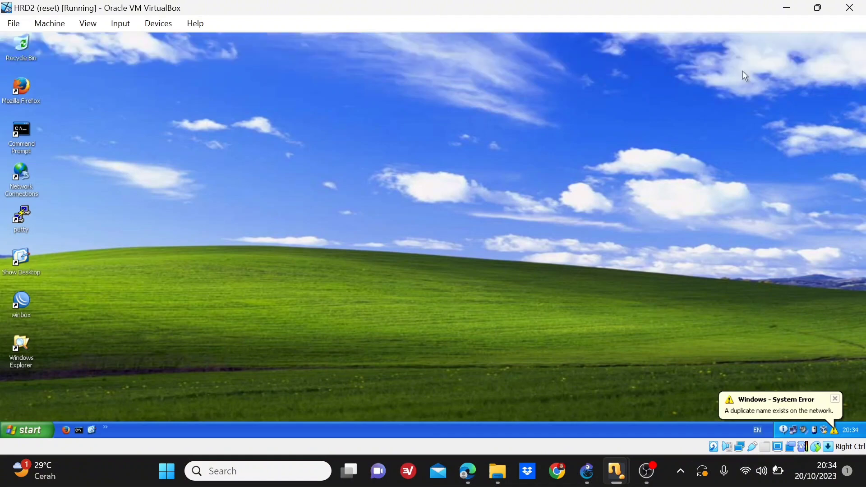
pyautogui.click(23, 128)
pyautogui.doubleClick(23, 132)
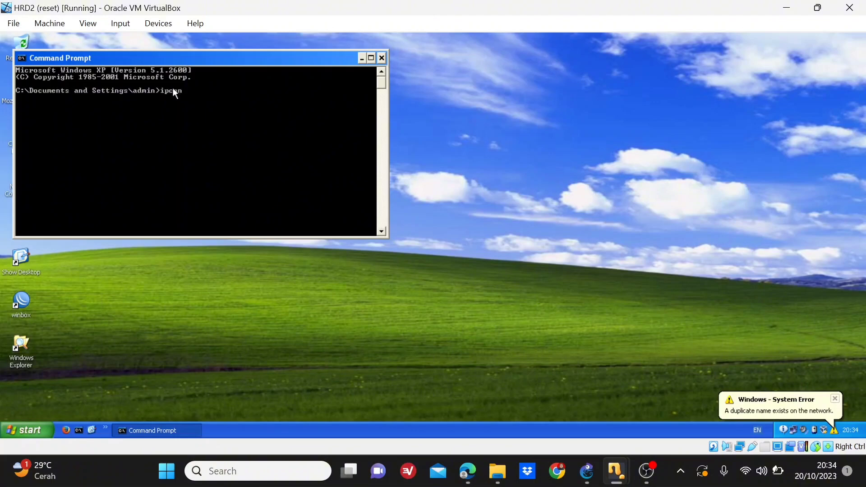
pyautogui.press('Return')
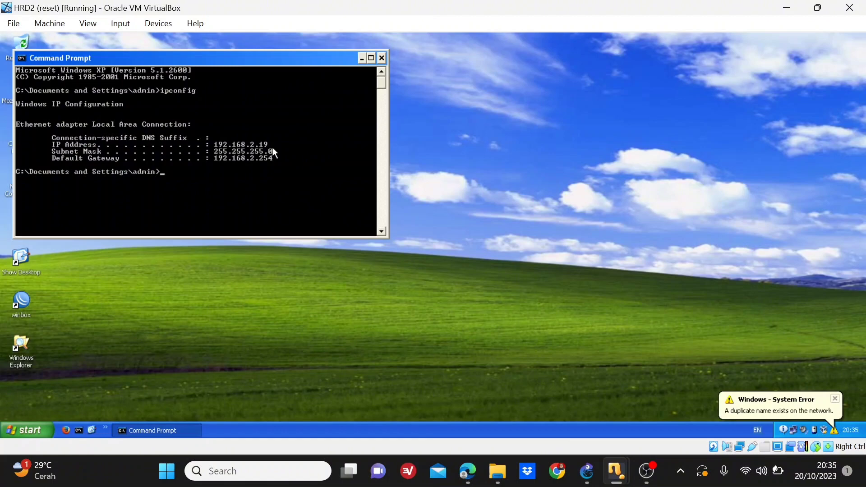
# - Switch to the Finance1 virtual machine and test its connection to Finance2 with ping 192.168.1.19 and tracert 192.168.1.19
pyautogui.moveTo(629, 454)
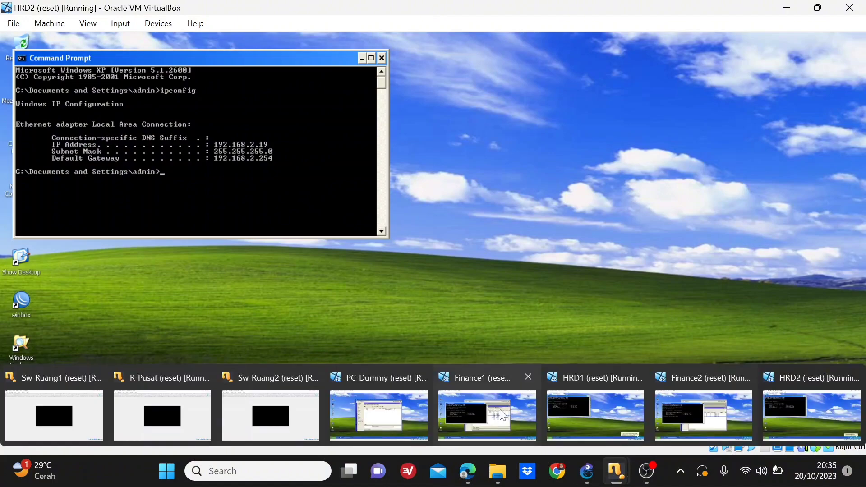
pyautogui.click(487, 404)
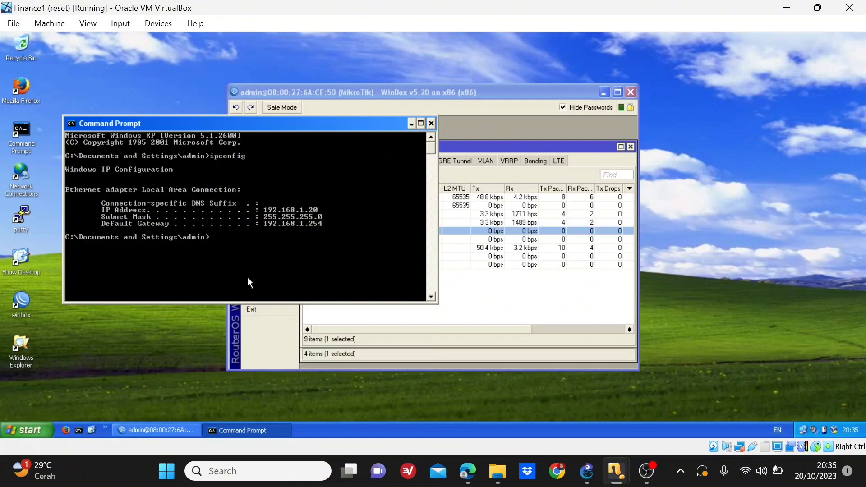
pyautogui.write('ing 192.168.1.19')
pyautogui.press('Return')
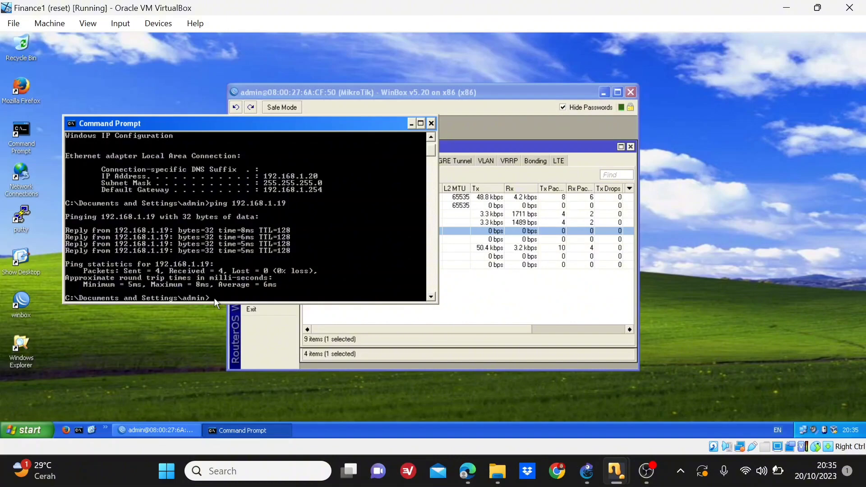
pyautogui.write('tracert 192.168.1.19')
pyautogui.press('Return')
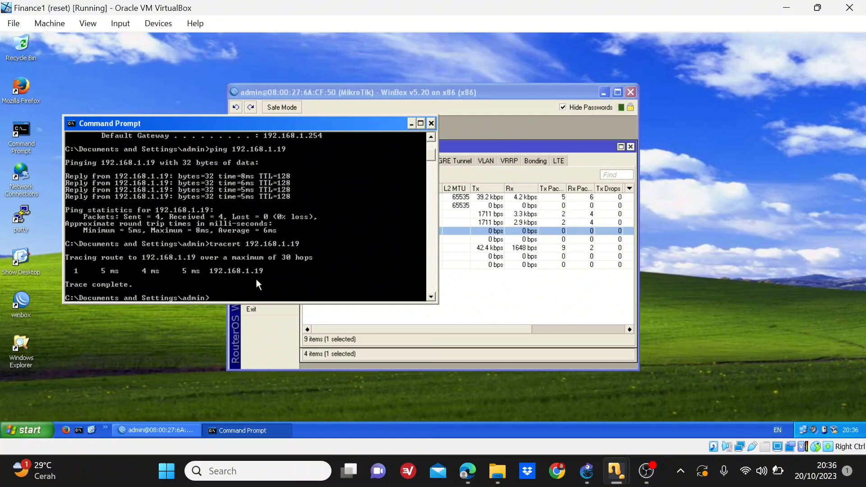
# - Ping HRD2 at 192.168.2.19 from the Finance1 Command Prompt to test connectivity between the two VLANs
pyautogui.write('ping')
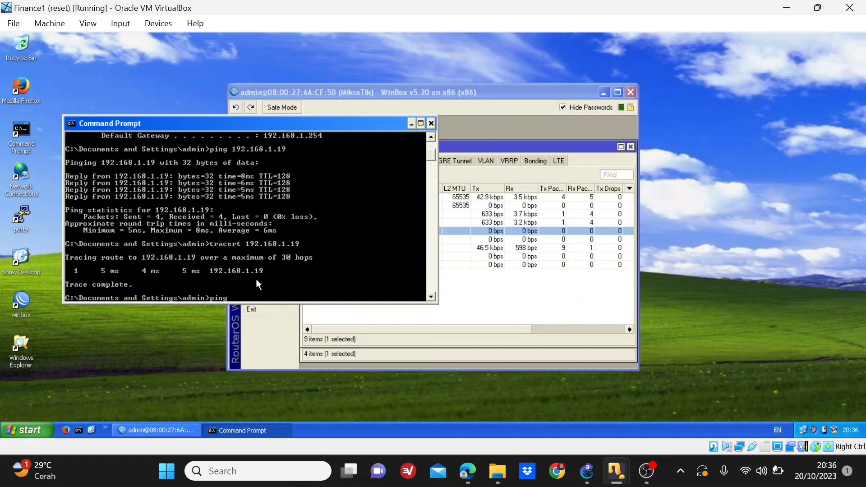
pyautogui.write(' 192')
pyautogui.write('.16,')
pyautogui.write('.168.')
pyautogui.write('2.19')
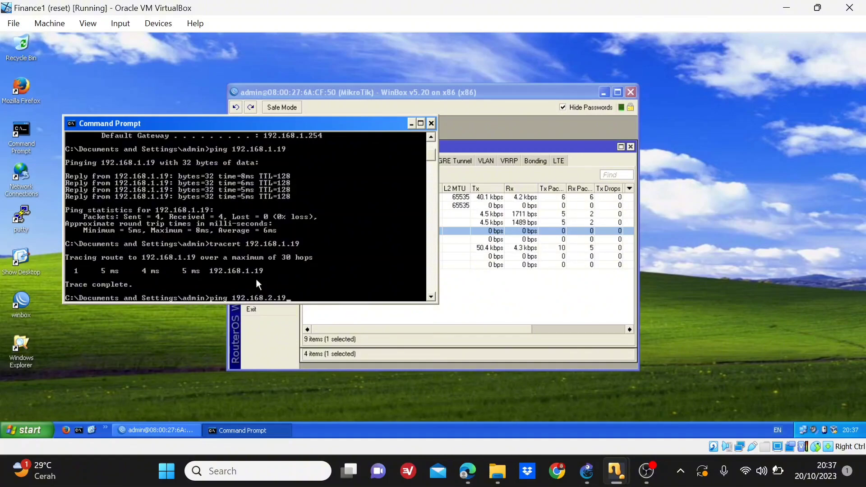
pyautogui.press('Return')
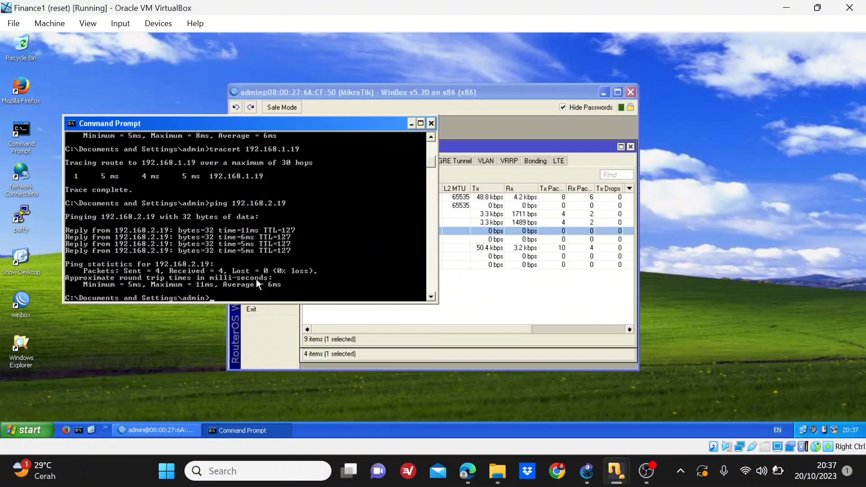
# - Trace the route from Finance1 to 192.168.2.19 with tracert, review the output, and switch to GNS3
pyautogui.write('tracert 192.16')
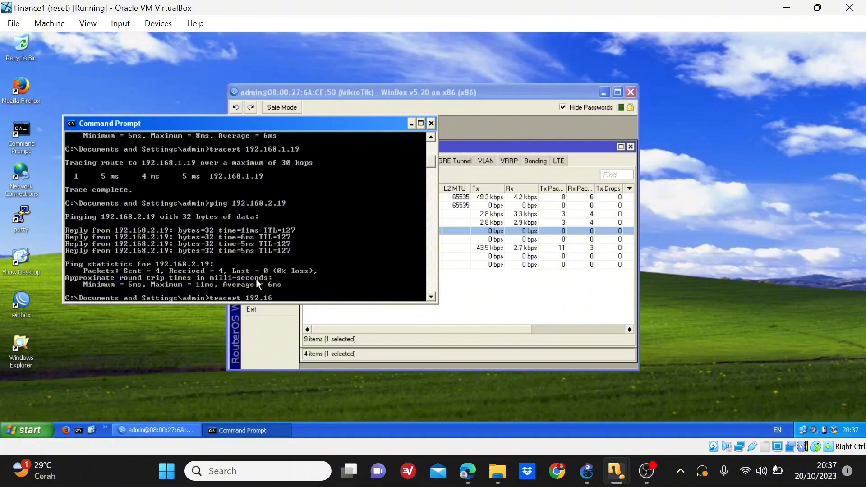
pyautogui.write('8.2.19')
pyautogui.press('Return')
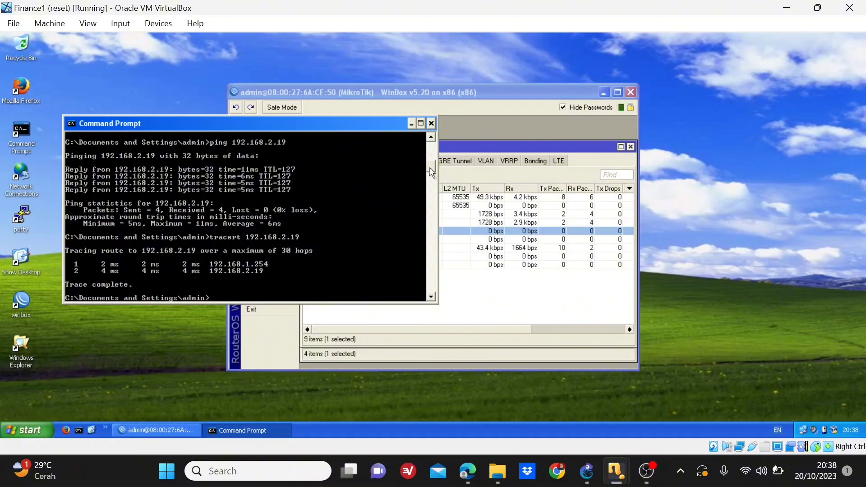
pyautogui.scroll(3, 429, 169)
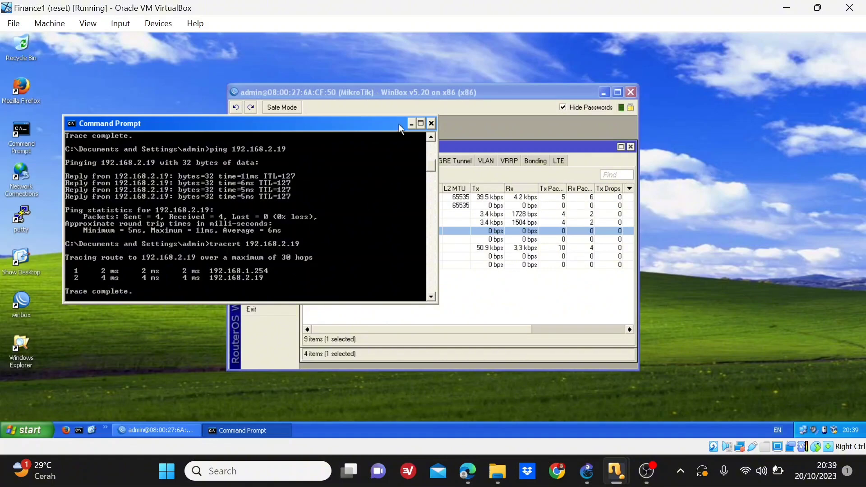
pyautogui.click(584, 474)
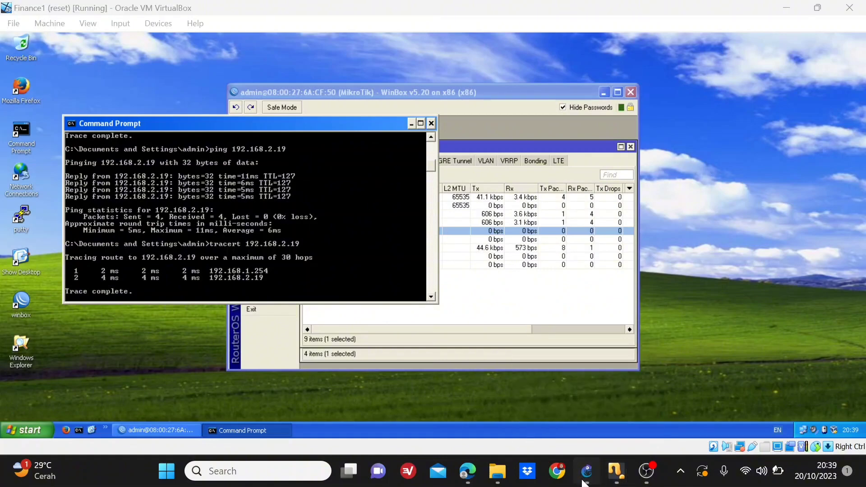